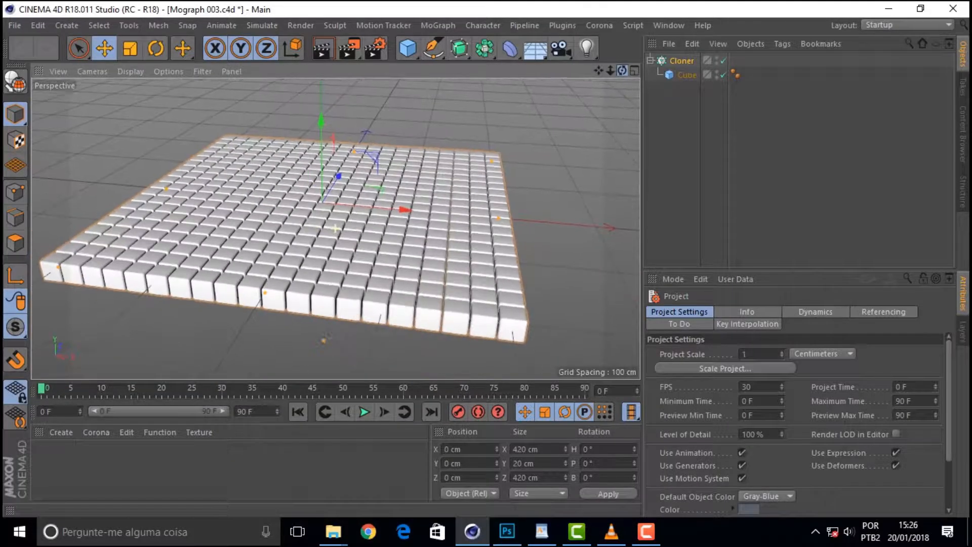
pyautogui.click(441, 27)
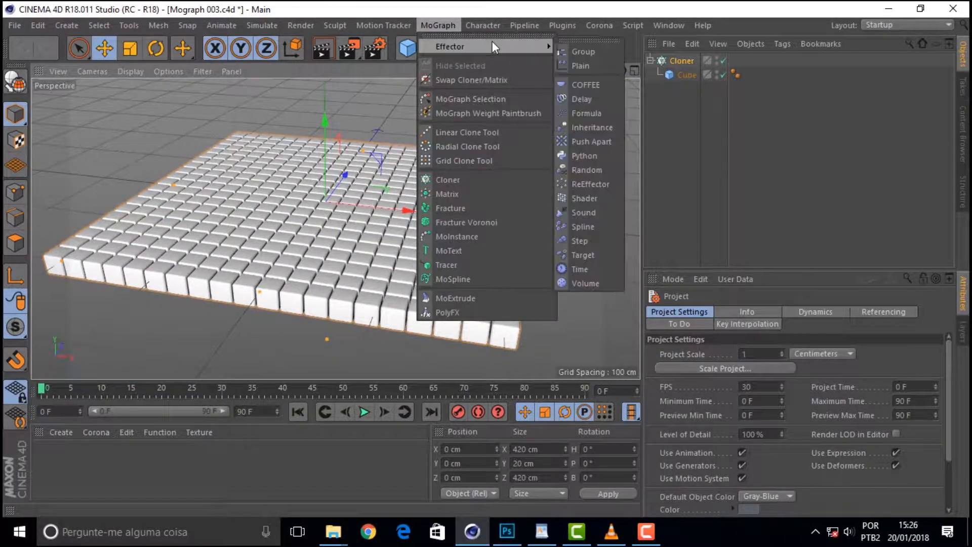
pyautogui.moveTo(533, 44)
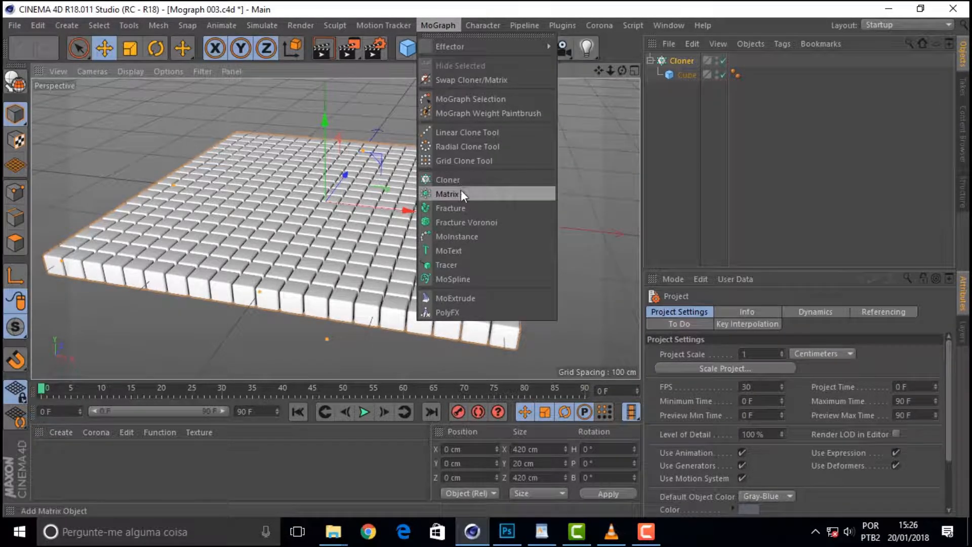
pyautogui.click(614, 123)
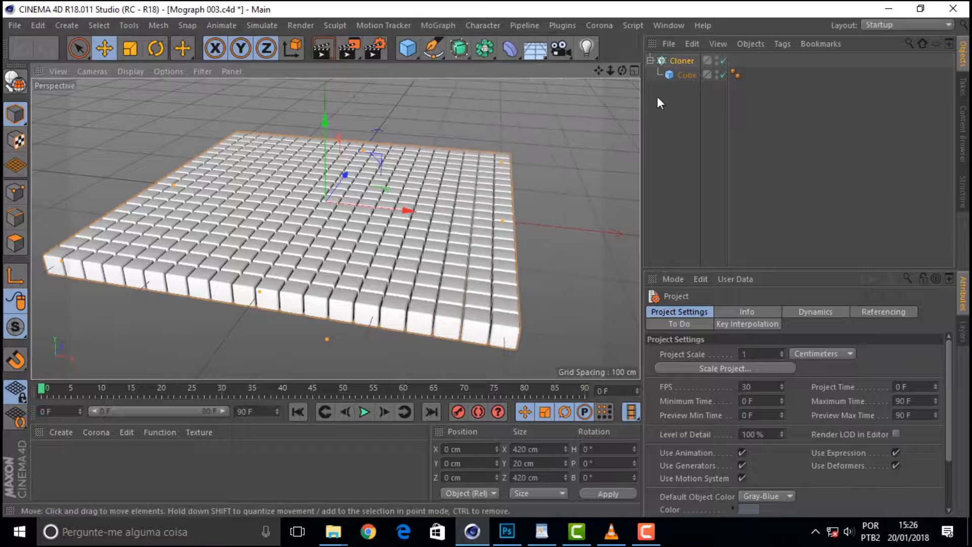
pyautogui.click(685, 75)
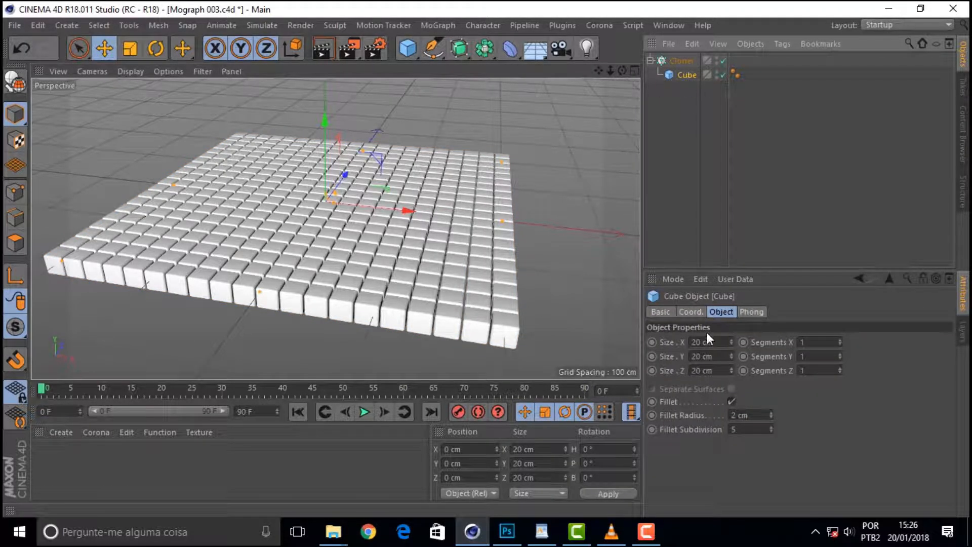
pyautogui.moveTo(623, 70)
pyautogui.mouseDown()
pyautogui.moveTo(639, 80)
pyautogui.moveTo(623, 54)
pyautogui.mouseUp()
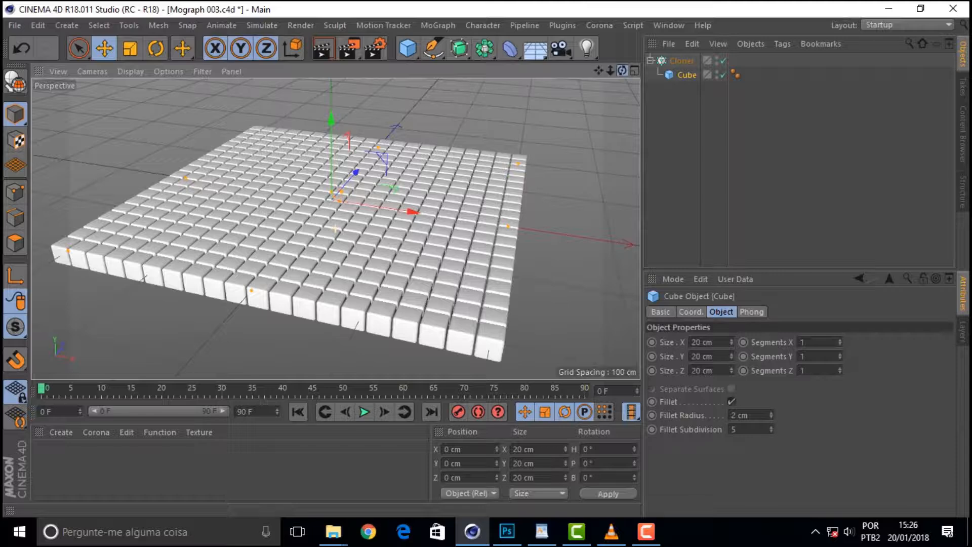
# Add a Time effector to the Cloner and play the animation to view the cube grid in motion.
pyautogui.click(681, 60)
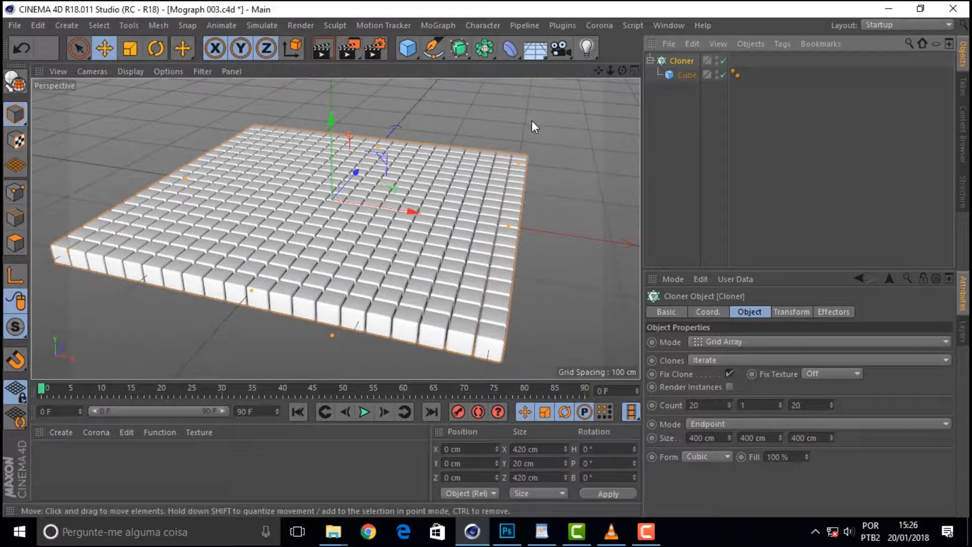
pyautogui.click(436, 24)
pyautogui.moveTo(487, 47)
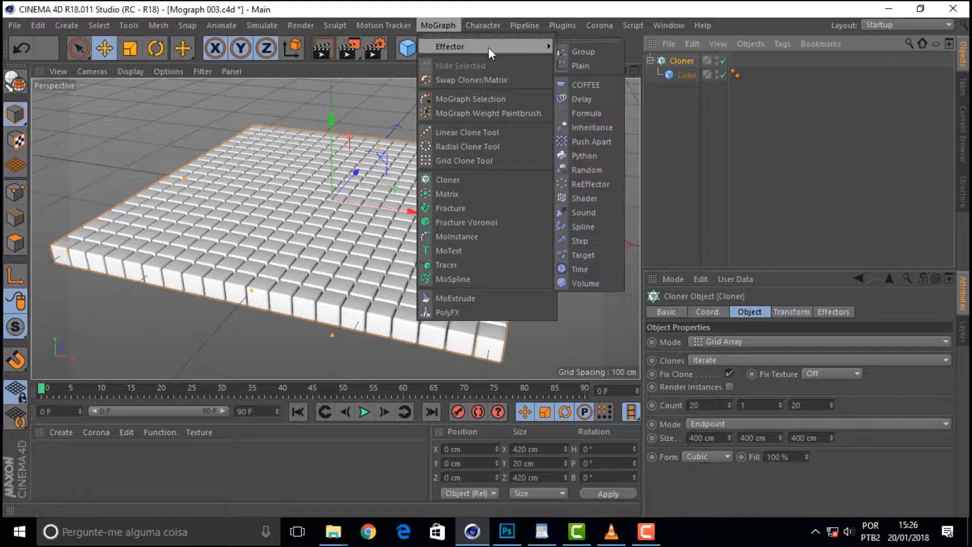
pyautogui.click(607, 269)
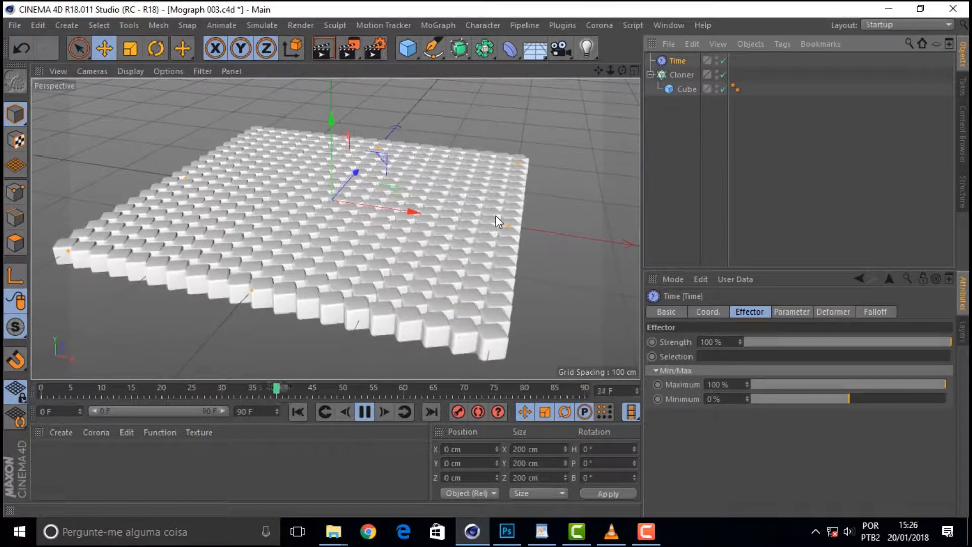
pyautogui.moveTo(621, 70); pyautogui.dragTo(622, 121)
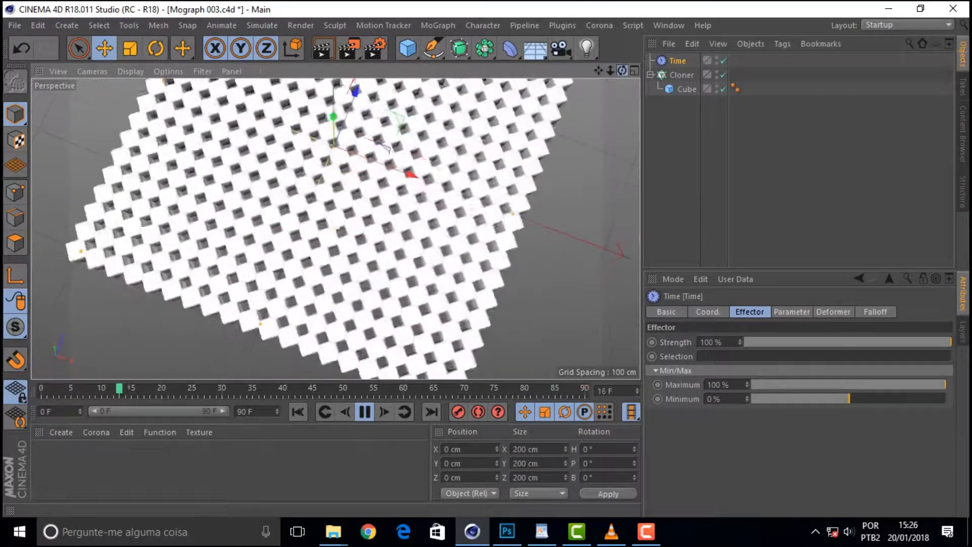
pyautogui.moveTo(621, 70)
pyautogui.mouseDown()
pyautogui.moveTo(621, 5)
pyautogui.moveTo(622, 71)
pyautogui.moveTo(617, 63)
pyautogui.moveTo(651, 59)
pyautogui.moveTo(610, 69)
pyautogui.moveTo(625, 61)
pyautogui.mouseUp()
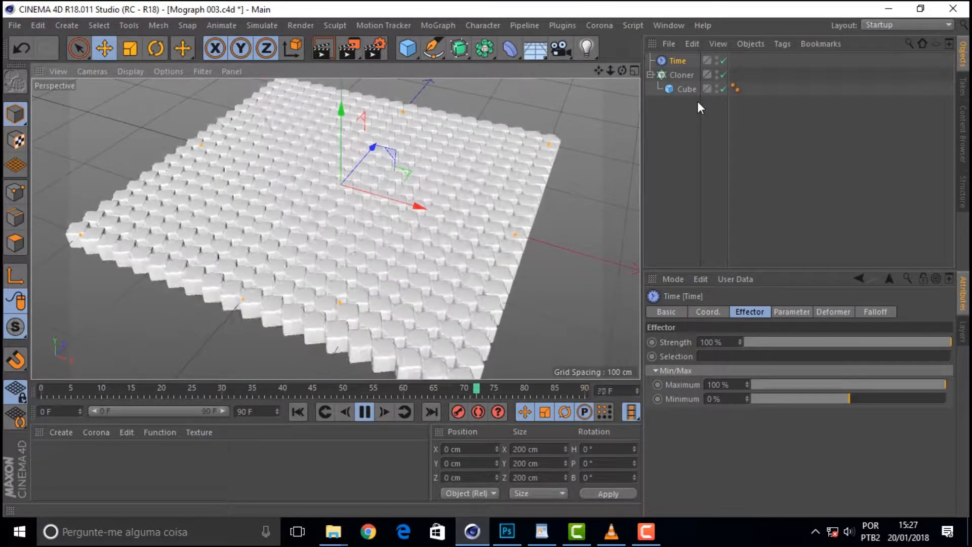
# Examine the Time effector's coordinate and transform parameters and its rotation effect on the playing clones.
pyautogui.click(791, 313)
pyautogui.click(707, 312)
pyautogui.click(792, 312)
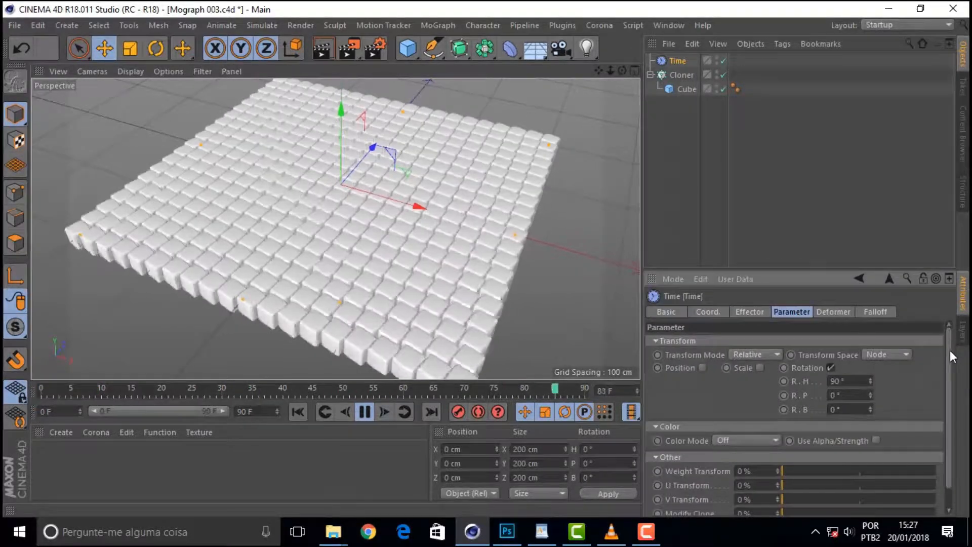
pyautogui.scroll(-2, 952, 348)
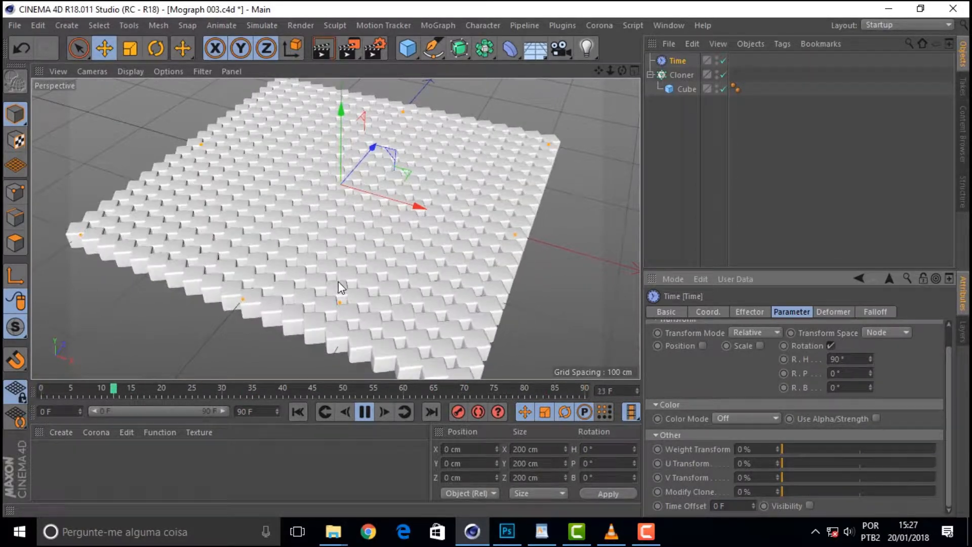
pyautogui.moveTo(622, 71); pyautogui.dragTo(622, 51)
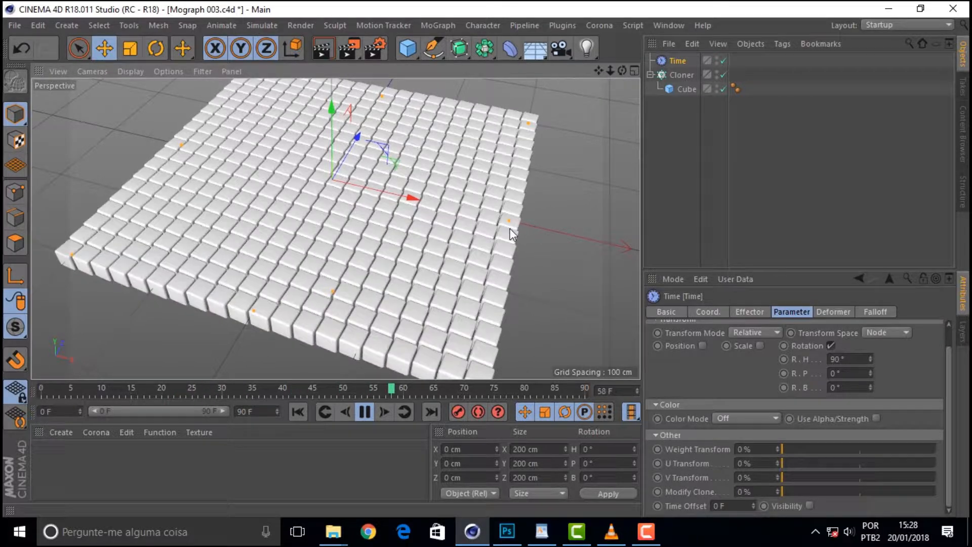
pyautogui.moveTo(622, 68); pyautogui.dragTo(647, 102)
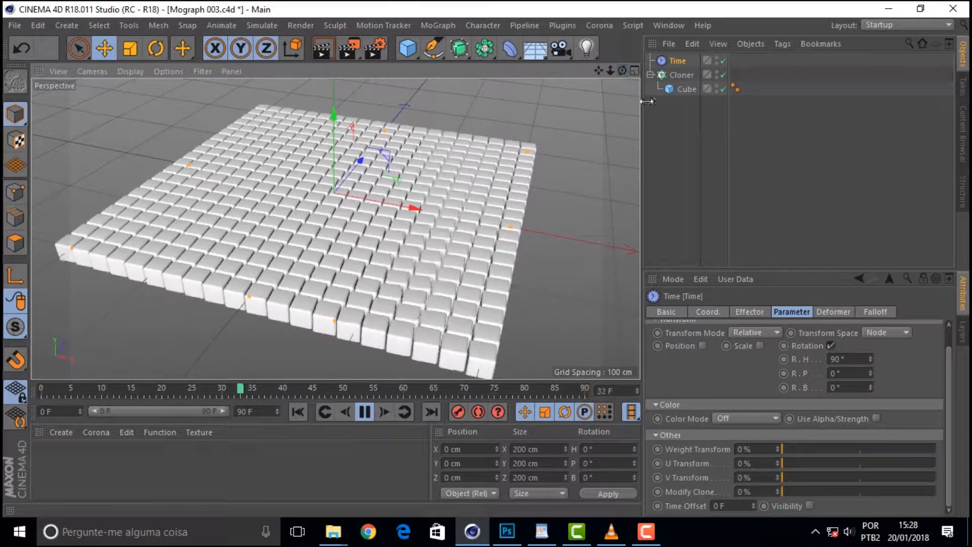
# Turn off the Time effector's Rotation, enable Position and set P.Y to 10 cm.
pyautogui.click(830, 345)
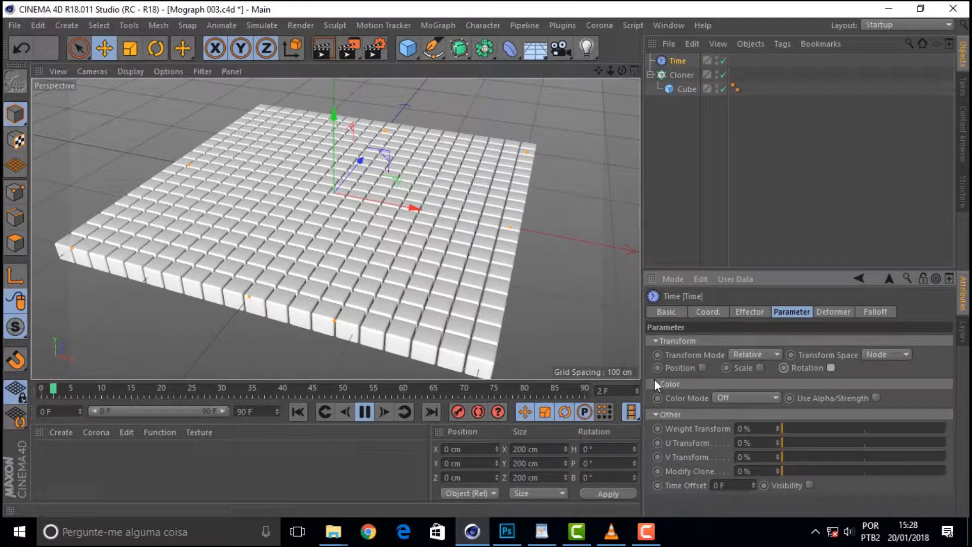
pyautogui.click(702, 367)
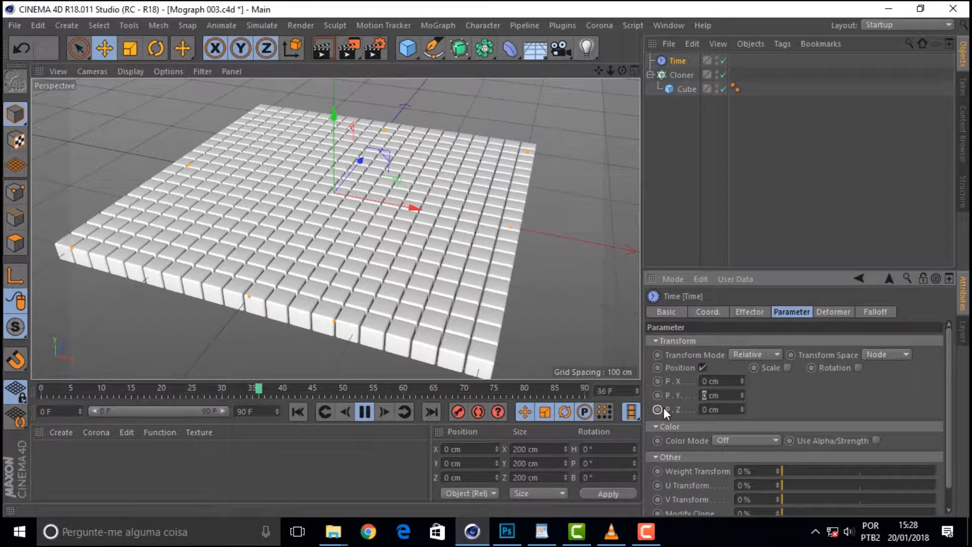
pyautogui.write('10')
pyautogui.press('Return')
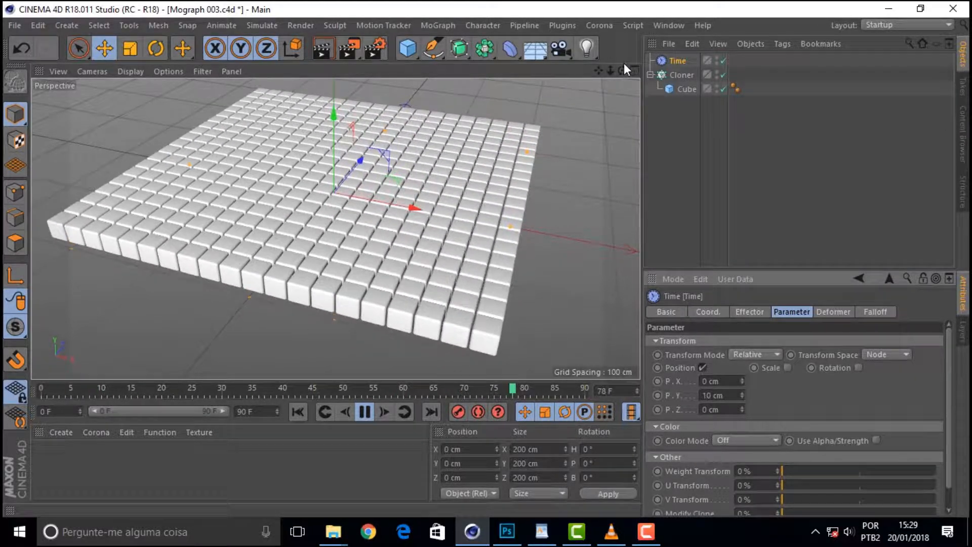
pyautogui.moveTo(622, 71); pyautogui.dragTo(603, 84)
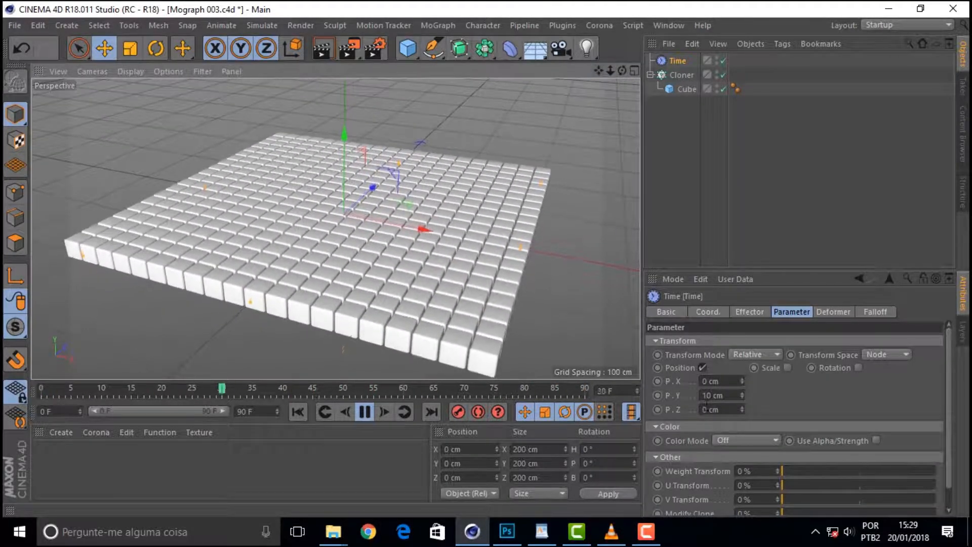
# Set the Time effector's P.Y position to 30 cm and view the clones' vertical motion.
pyautogui.write('30')
pyautogui.press('Return')
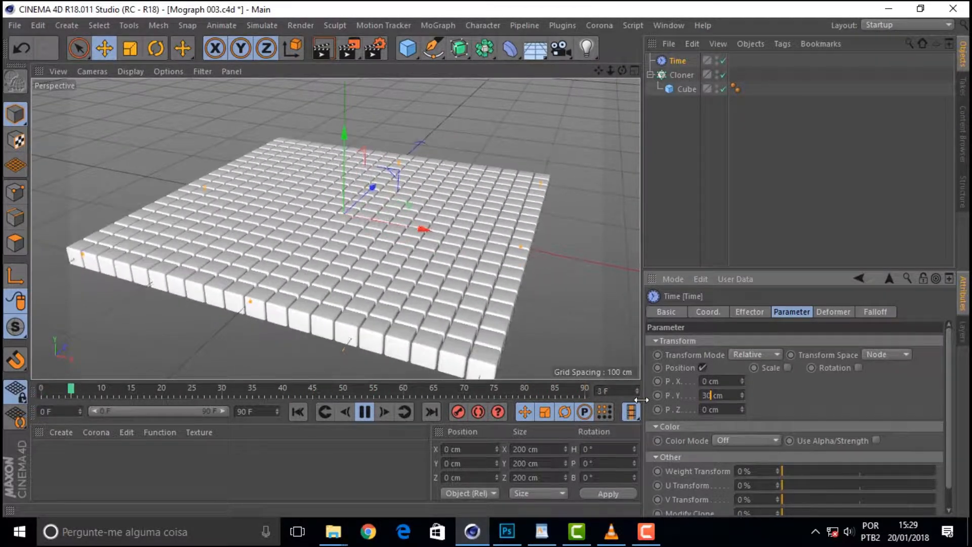
pyautogui.moveTo(622, 71); pyautogui.dragTo(567, 79)
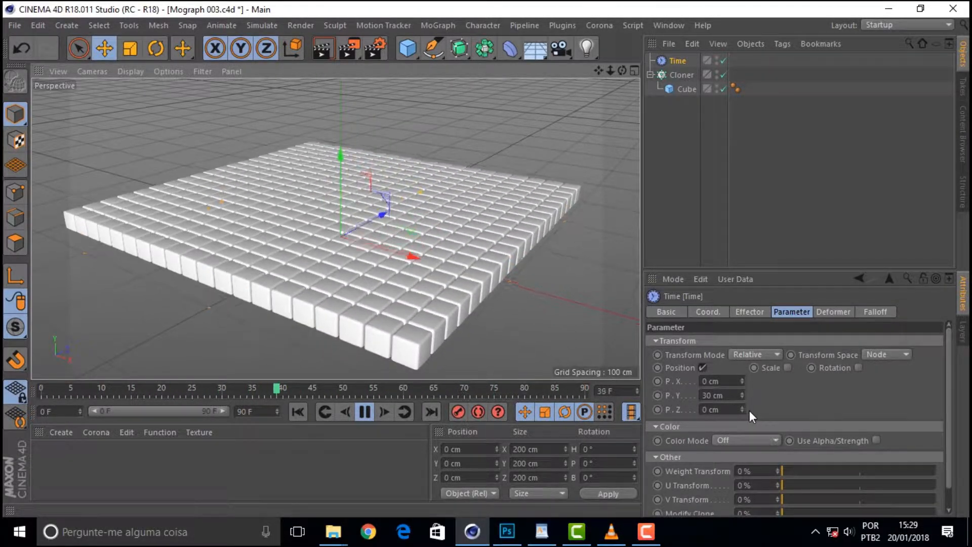
# Set the Time effector's falloff shape to Linear and view its effect on the cube grid.
pyautogui.click(875, 311)
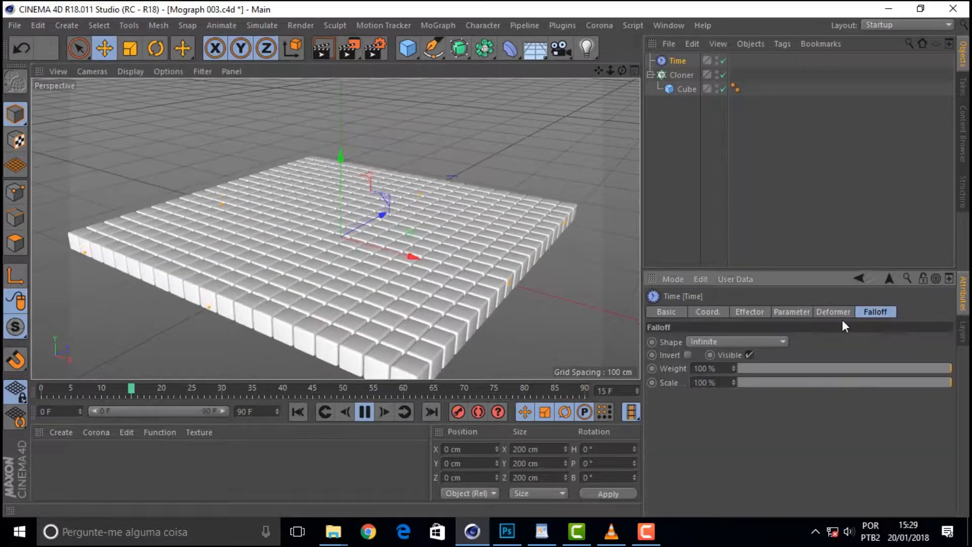
pyautogui.click(740, 340)
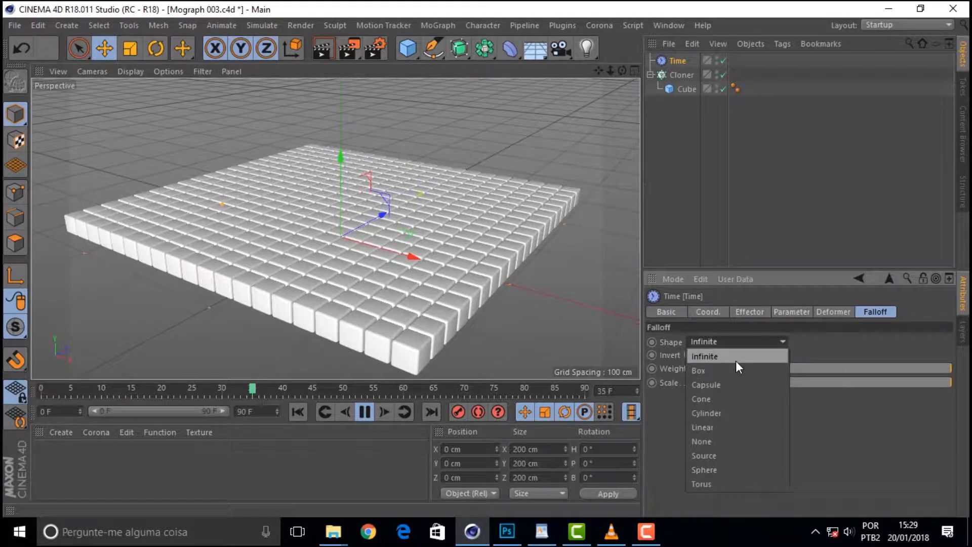
pyautogui.click(737, 427)
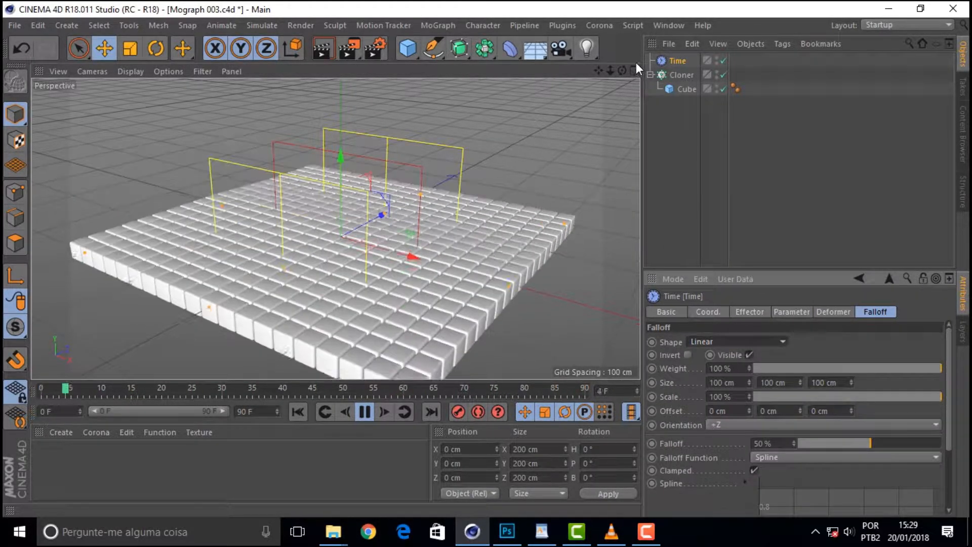
pyautogui.moveTo(620, 71); pyautogui.dragTo(509, 59)
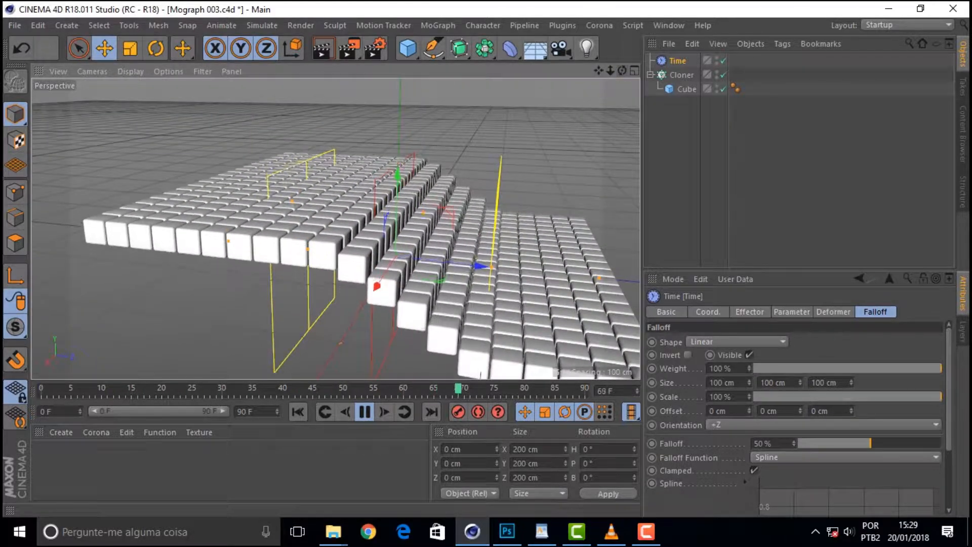
pyautogui.moveTo(610, 71); pyautogui.dragTo(580, 70)
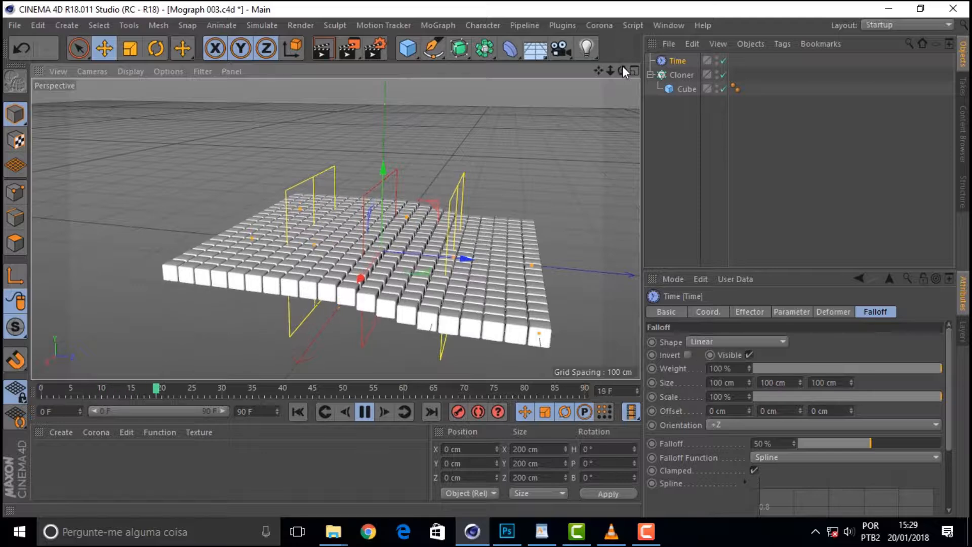
pyautogui.moveTo(622, 70); pyautogui.dragTo(615, 98)
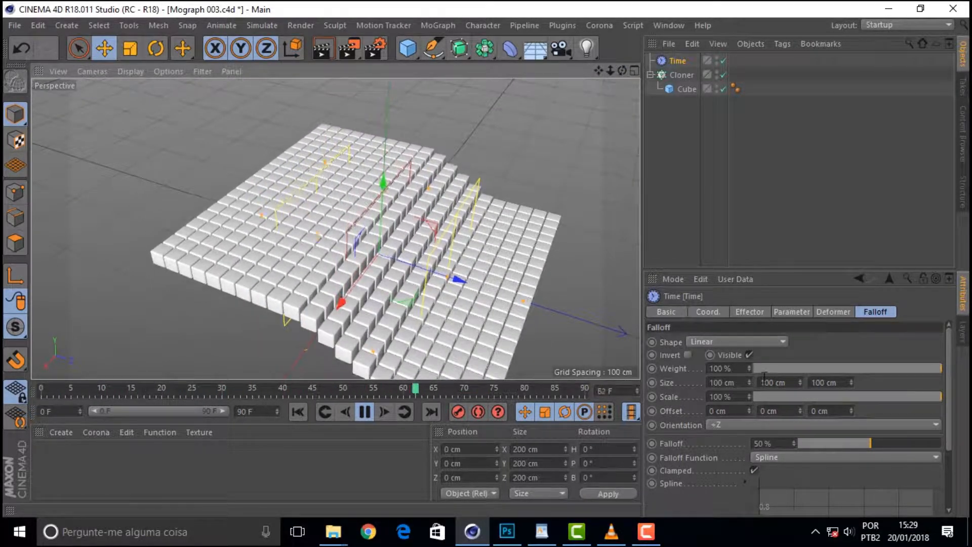
# Change the linear falloff's size to 98 cm in Y and 186 cm in Z and inspect the result.
pyautogui.moveTo(800, 382); pyautogui.dragTo(800, 361)
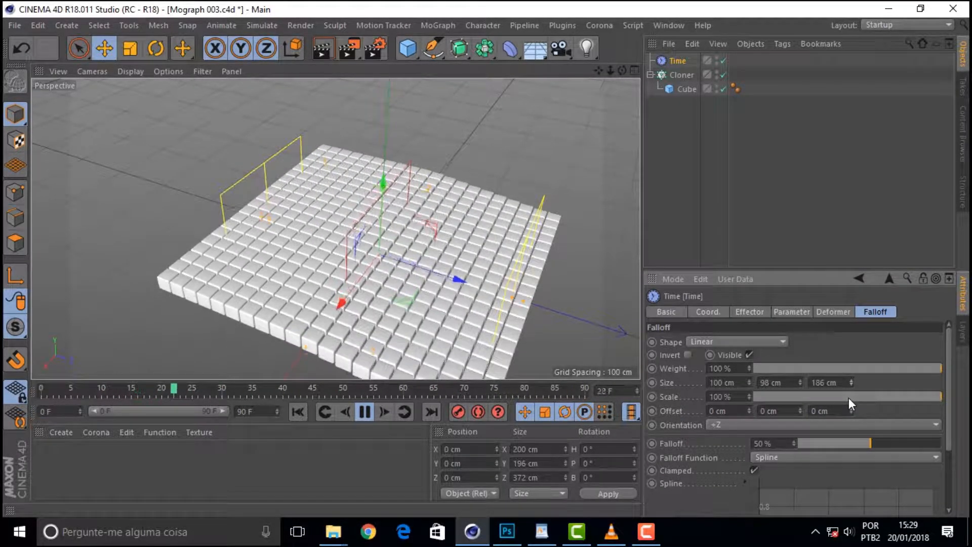
pyautogui.moveTo(621, 70); pyautogui.dragTo(625, 180)
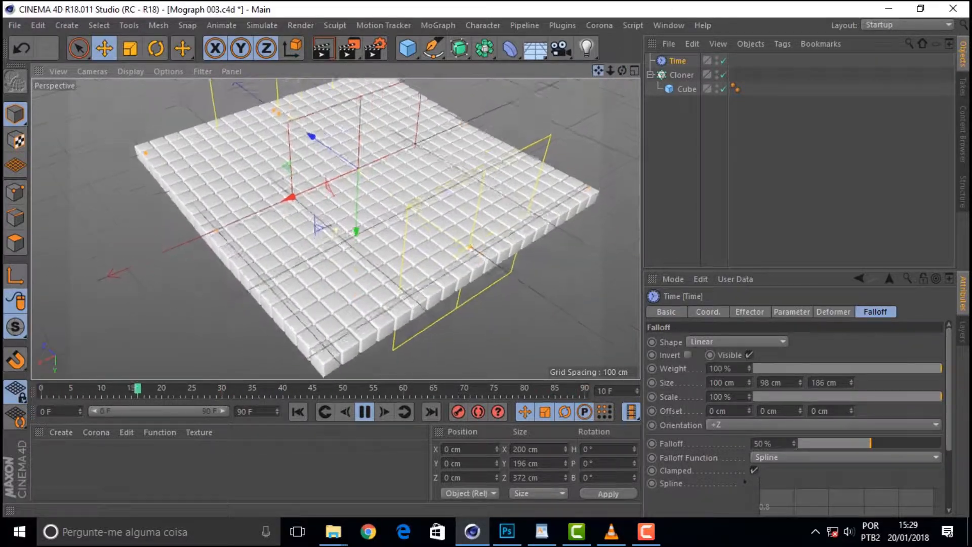
pyautogui.moveTo(623, 71); pyautogui.dragTo(563, 51)
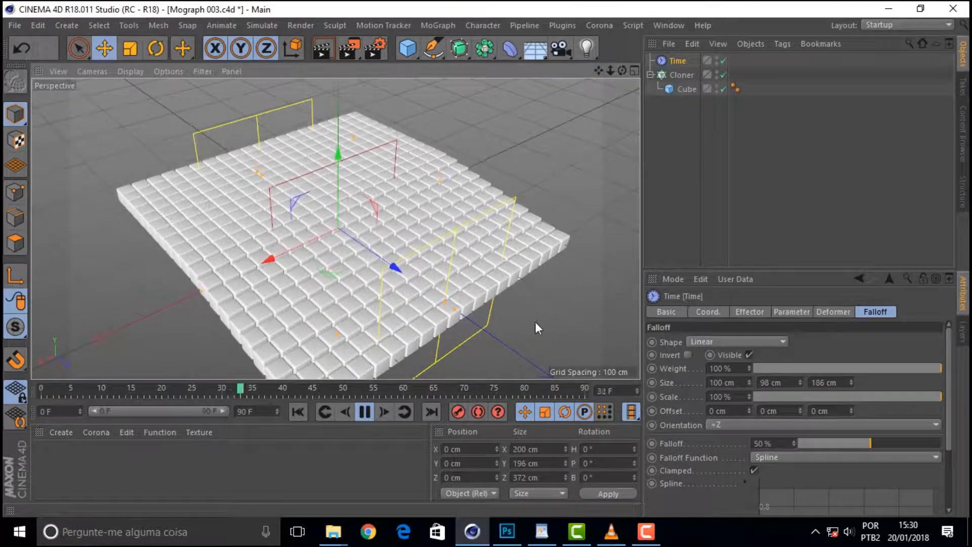
pyautogui.moveTo(592, 301)
pyautogui.keyDown('alt'); pyautogui.mouseDown()
pyautogui.moveTo(628, 273)
pyautogui.moveTo(602, 299)
pyautogui.mouseUp(); pyautogui.keyUp('alt')
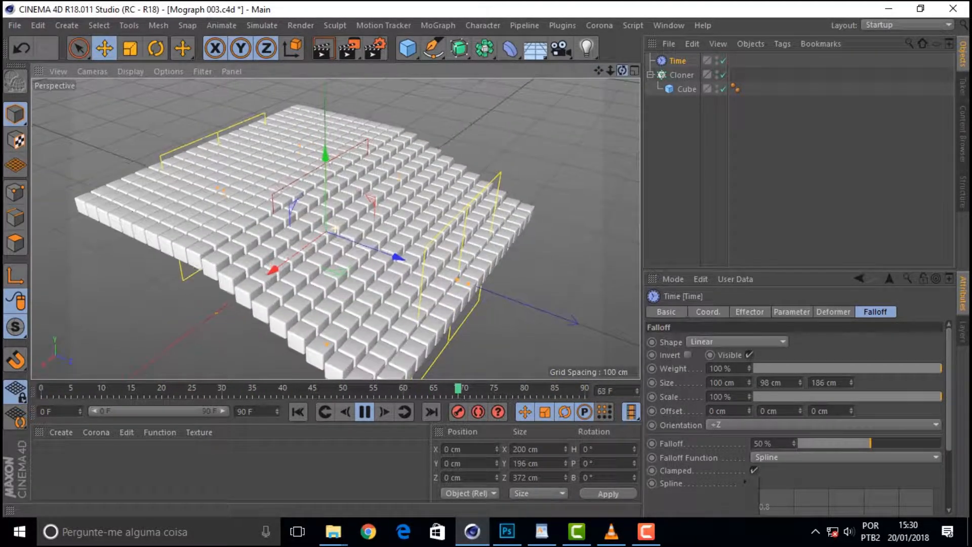
# Set the Time effector's falloff size to 100 cm in both Y and Z.
pyautogui.doubleClick(766, 382)
pyautogui.write('100')
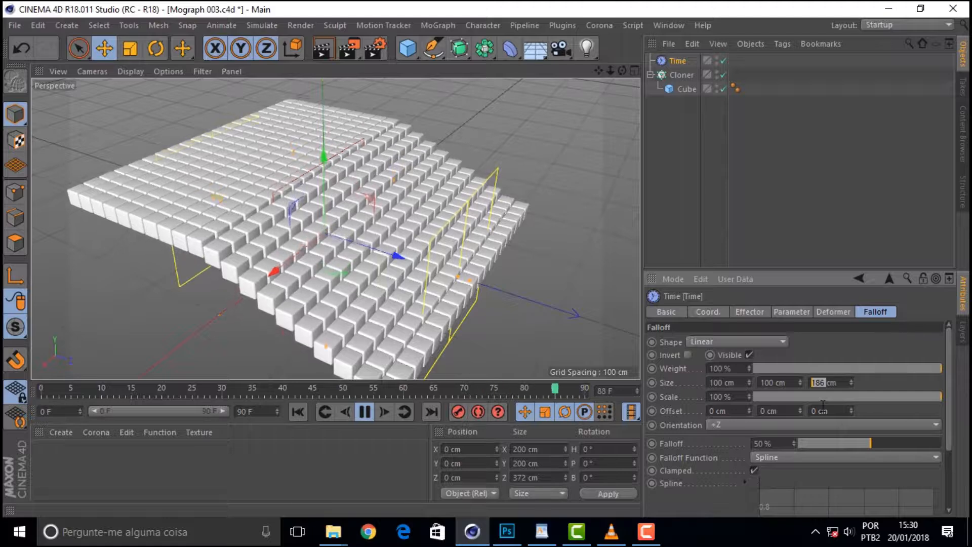
pyautogui.write('100')
pyautogui.press('Return')
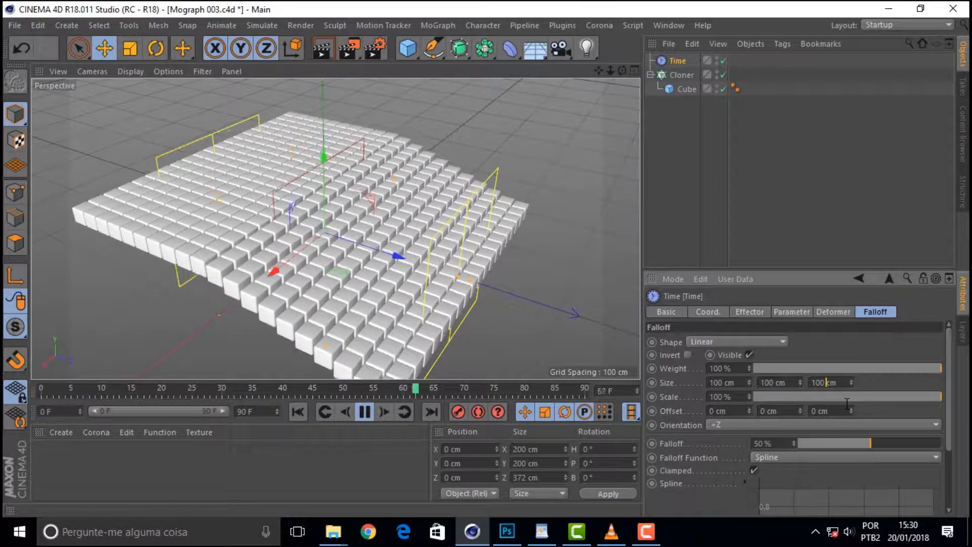
# Set the Time effector's falloff shape to Box and view its effect on the cube grid.
pyautogui.click(748, 343)
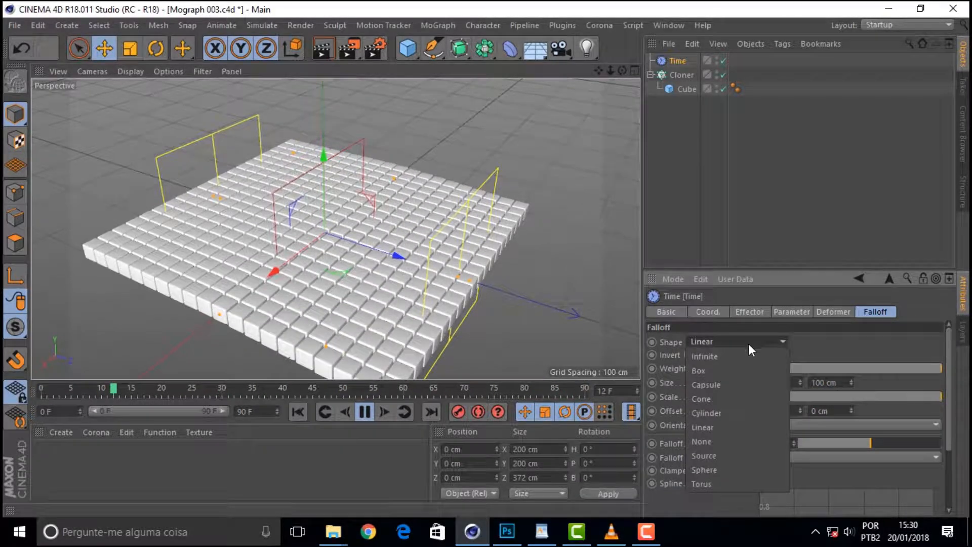
pyautogui.click(743, 371)
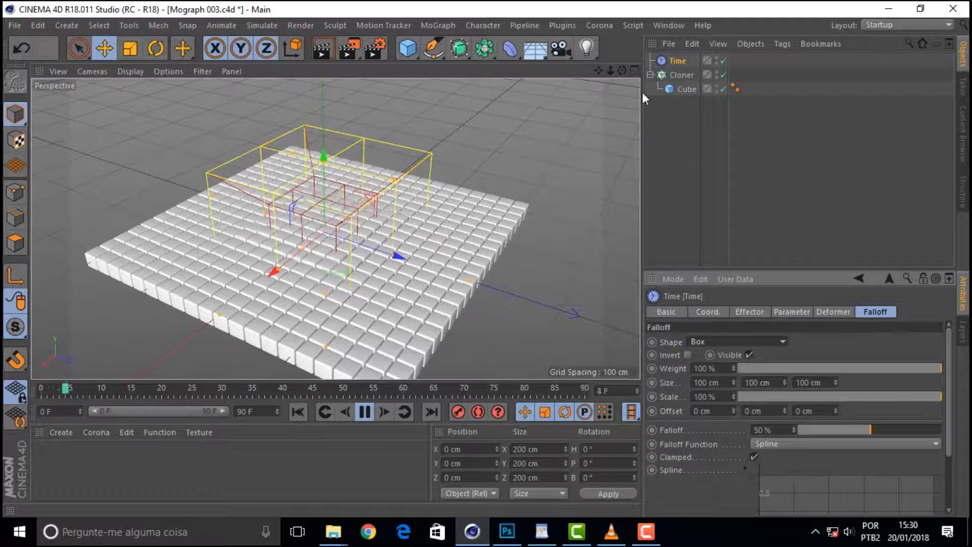
pyautogui.moveTo(622, 70); pyautogui.dragTo(648, 71)
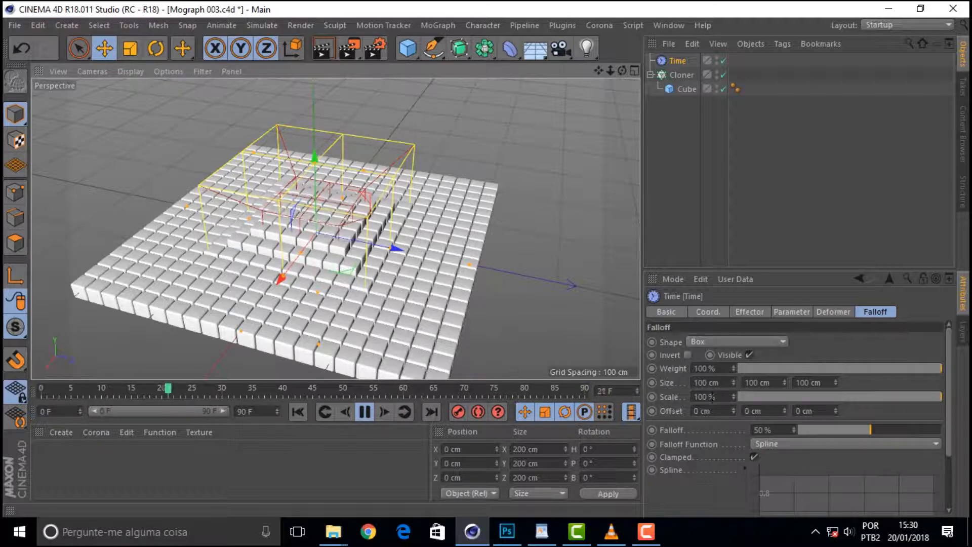
# Set the Time effector's box falloff scale to 150% and clear the object selection.
pyautogui.moveTo(710, 397); pyautogui.dragTo(693, 397)
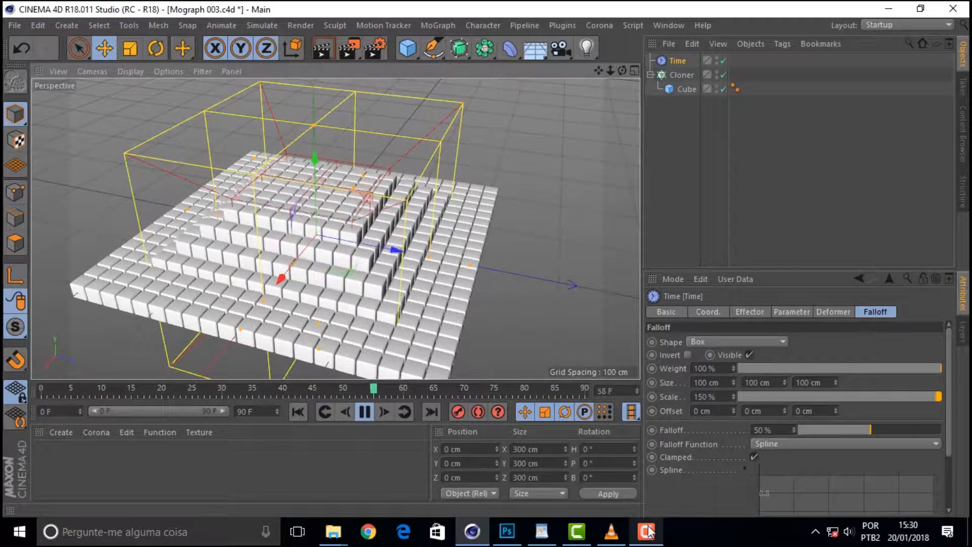
pyautogui.click(542, 297)
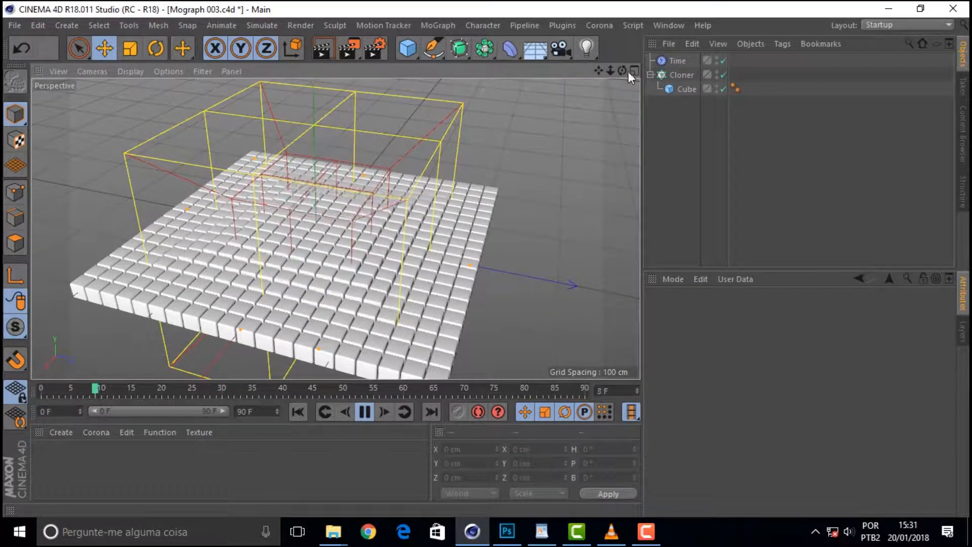
# Set the Time effector's Y position parameter to 50 cm and view the animated cube grid from a lower angle.
pyautogui.click(682, 73)
pyautogui.click(706, 312)
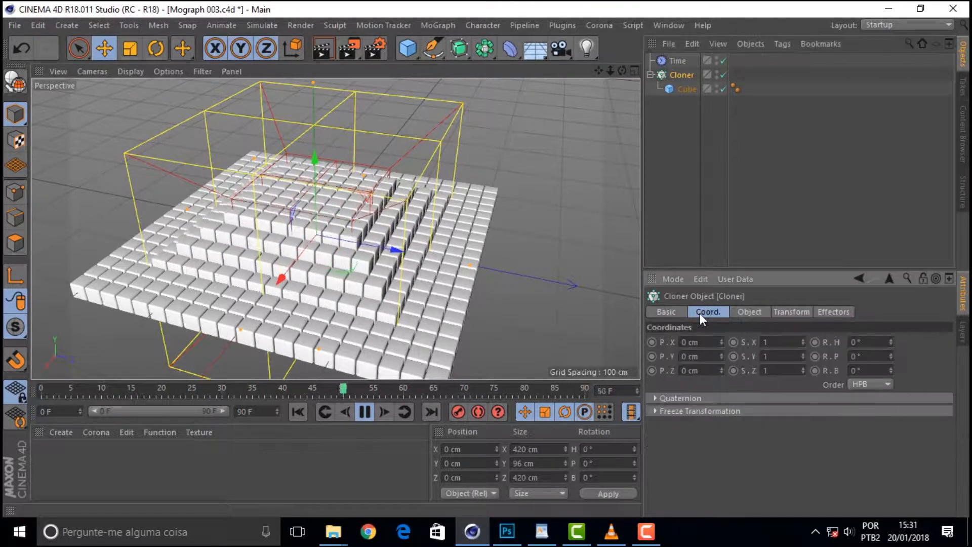
pyautogui.click(676, 61)
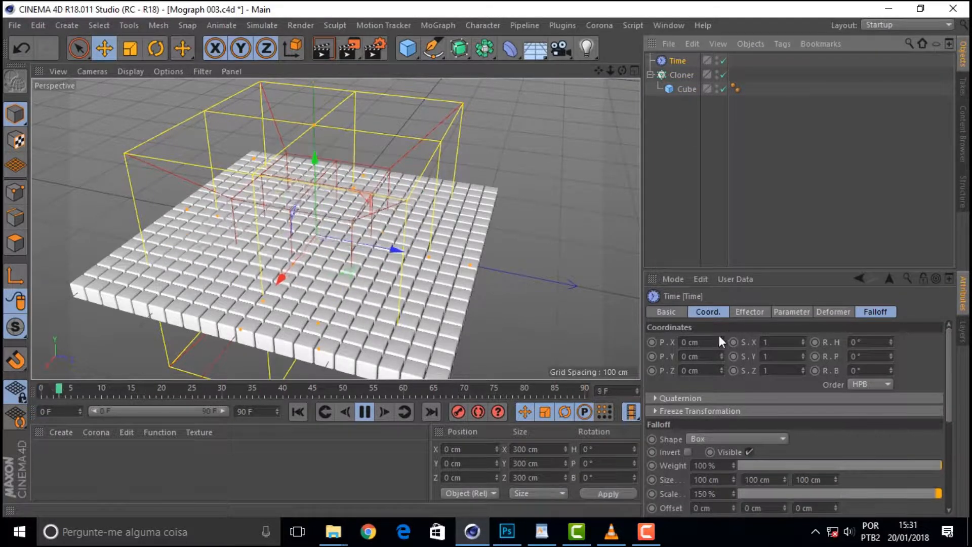
pyautogui.click(752, 312)
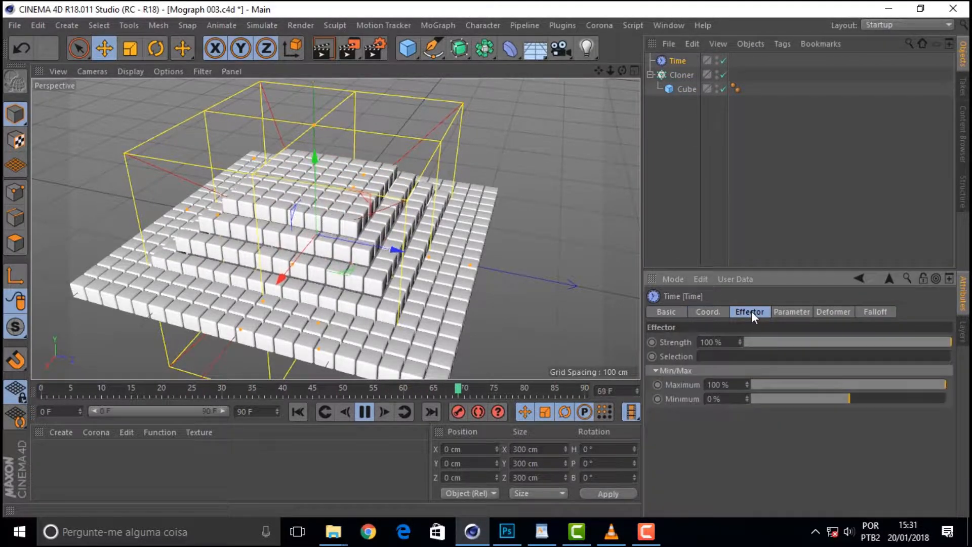
pyautogui.click(791, 311)
pyautogui.doubleClick(706, 395)
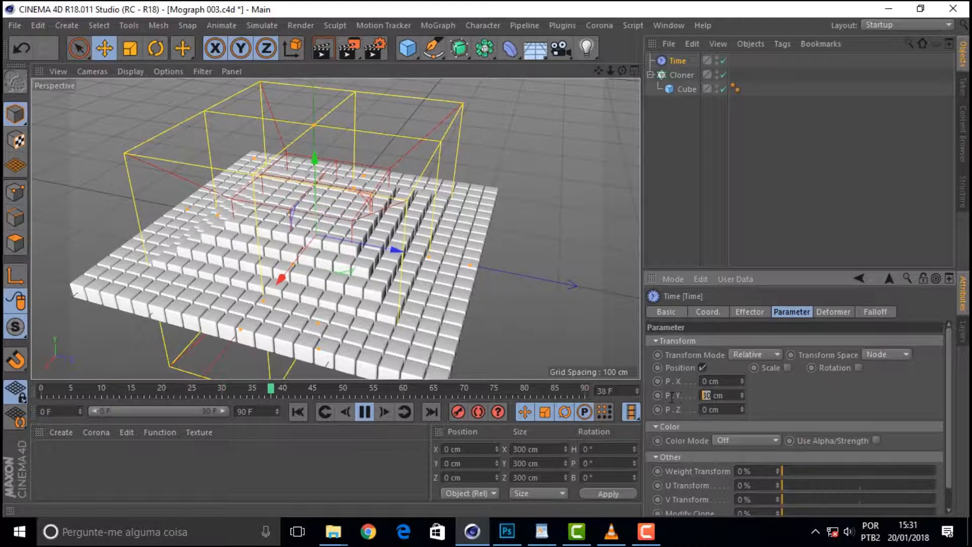
pyautogui.write('50')
pyautogui.press('Return')
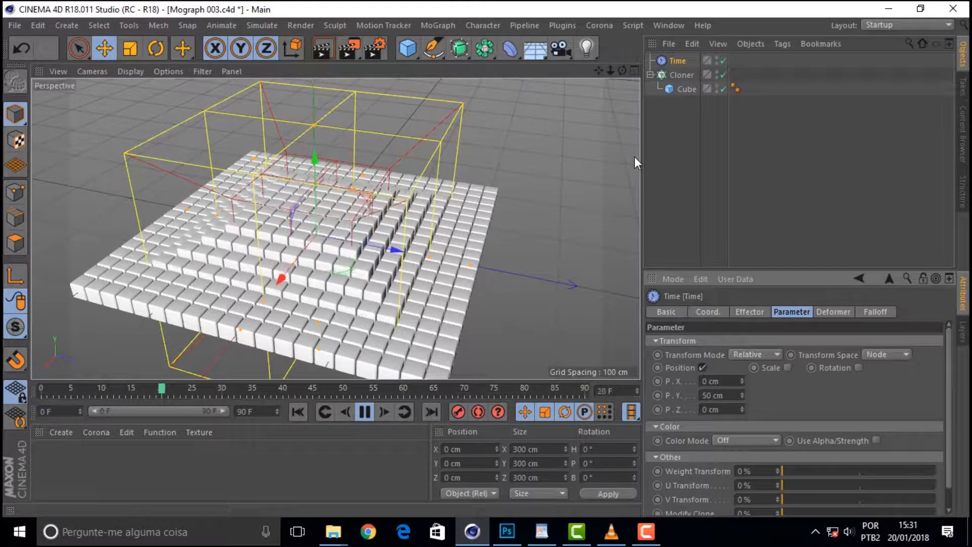
pyautogui.moveTo(620, 69); pyautogui.dragTo(593, 84)
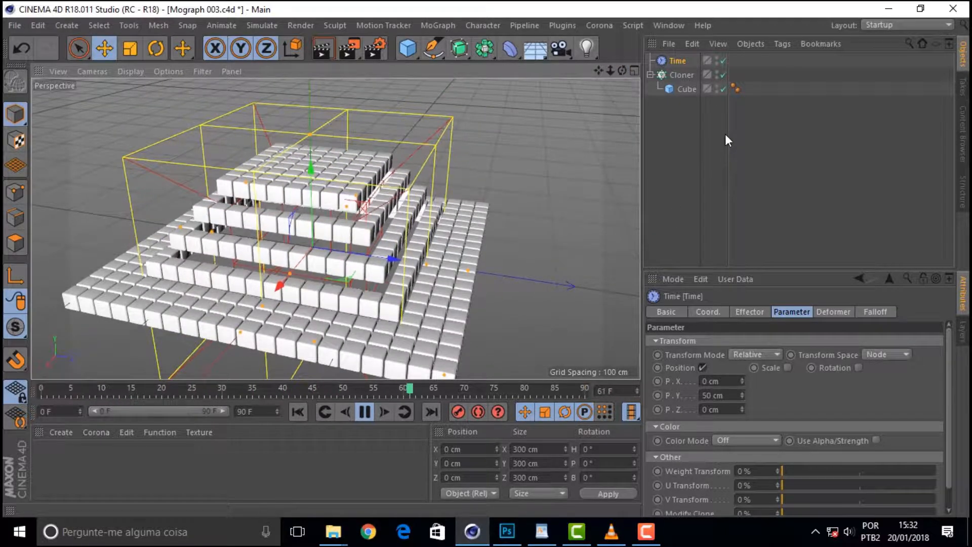
# Review the Cloner's effector list, transform and grid array settings.
pyautogui.click(694, 77)
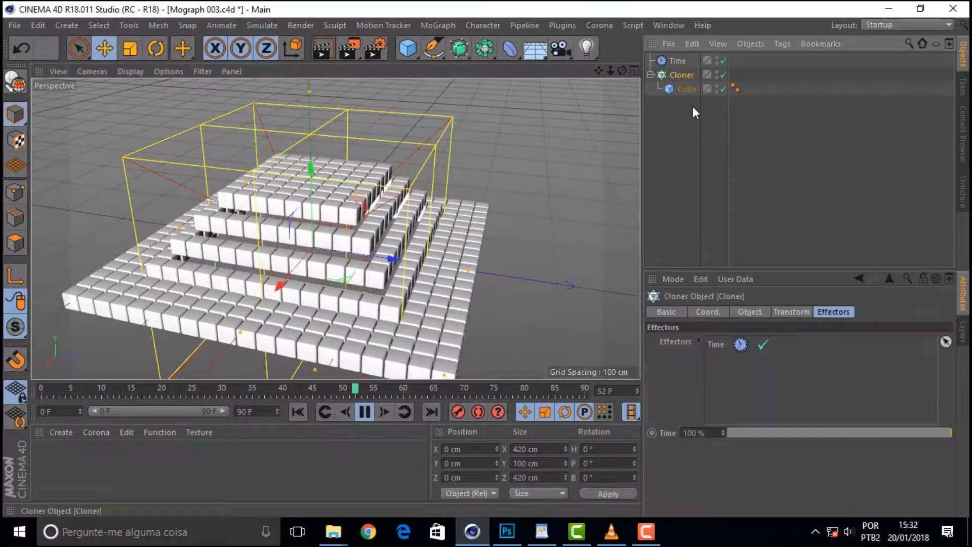
pyautogui.click(789, 311)
pyautogui.click(747, 313)
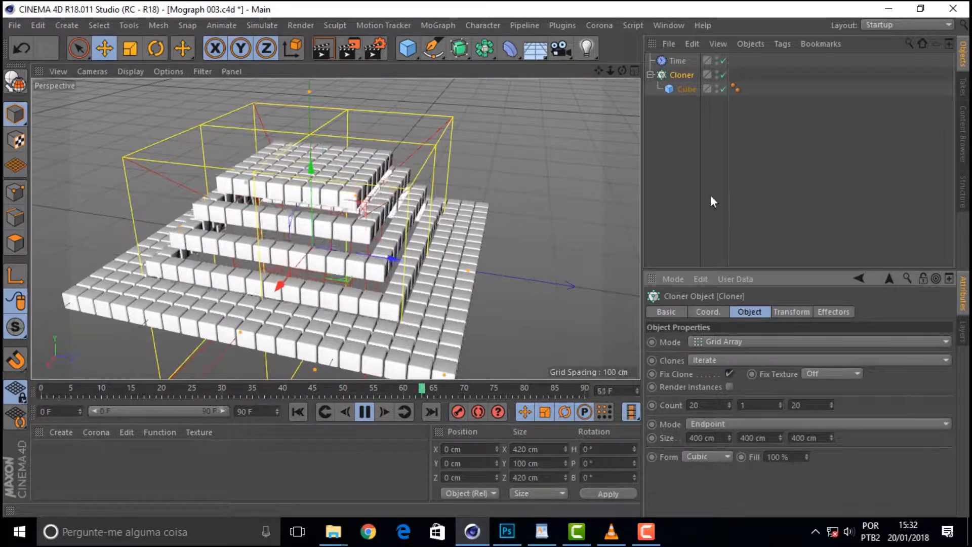
# Examine the Time effector's effector, deformer, coordinate and parameter settings, and enlarge the attributes area to show more of them.
pyautogui.click(675, 61)
pyautogui.moveTo(949, 360); pyautogui.dragTo(948, 440)
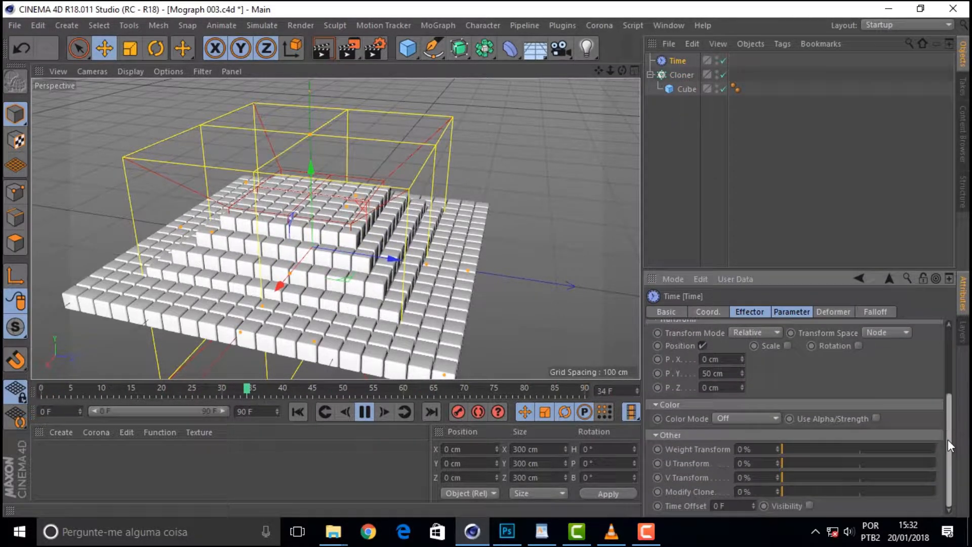
pyautogui.scroll(3, 804, 340)
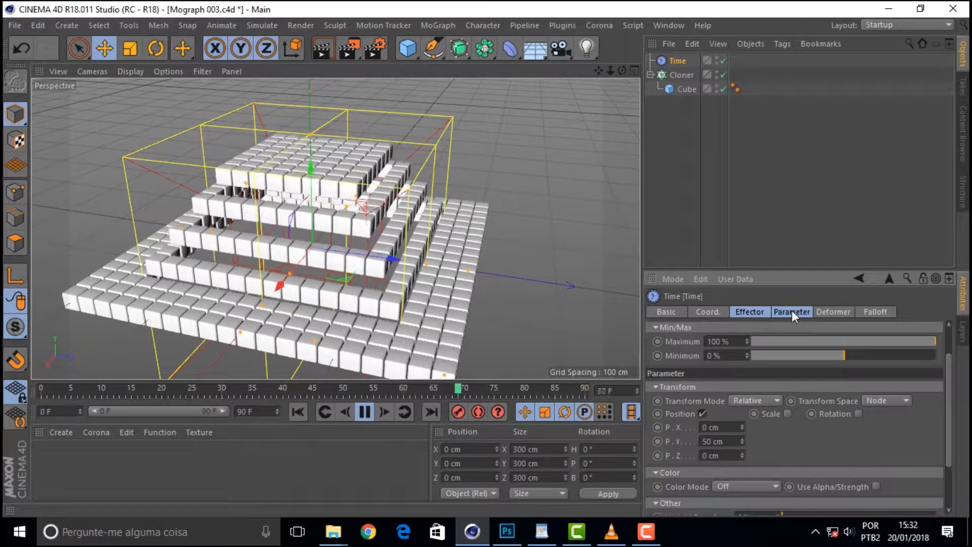
pyautogui.click(792, 311)
pyautogui.click(840, 312)
pyautogui.click(783, 311)
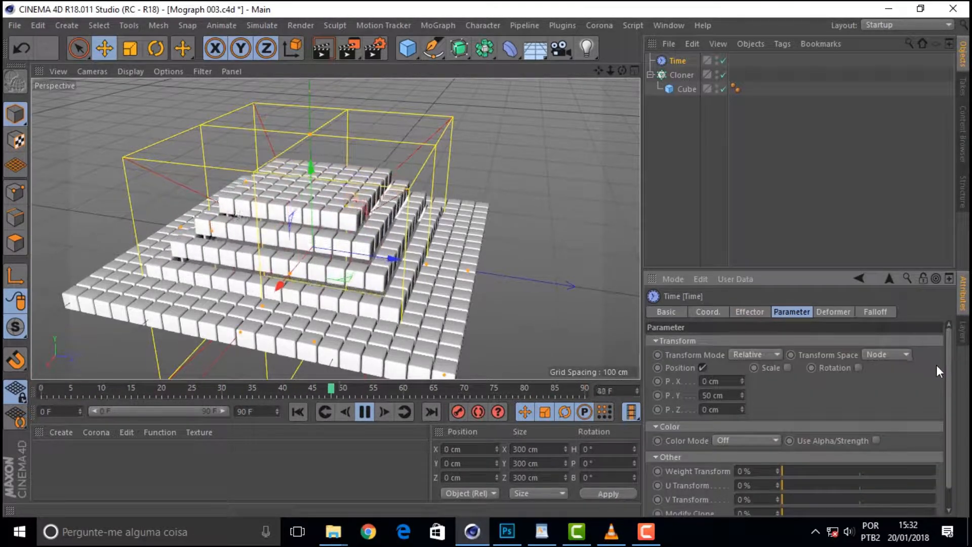
pyautogui.moveTo(946, 368); pyautogui.dragTo(946, 443)
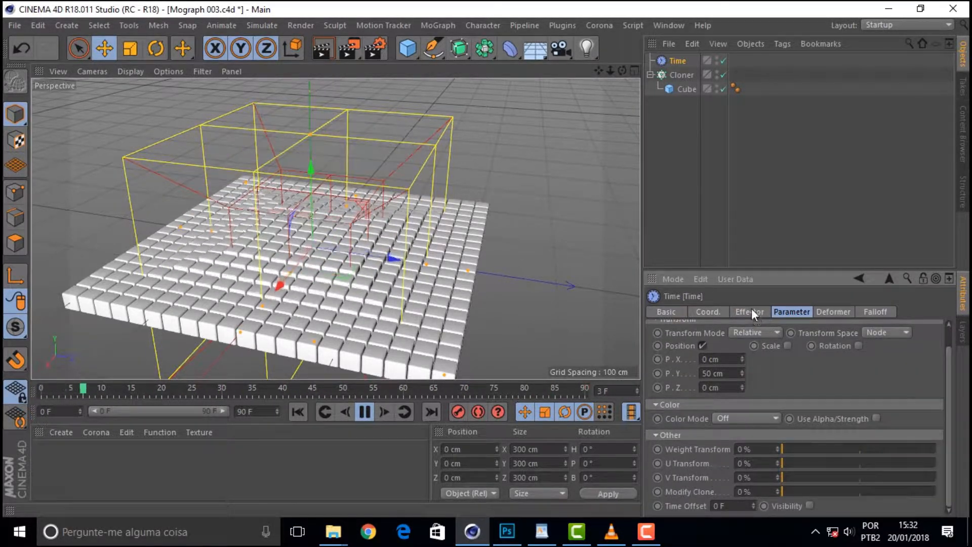
pyautogui.click(751, 312)
pyautogui.click(707, 311)
pyautogui.click(792, 311)
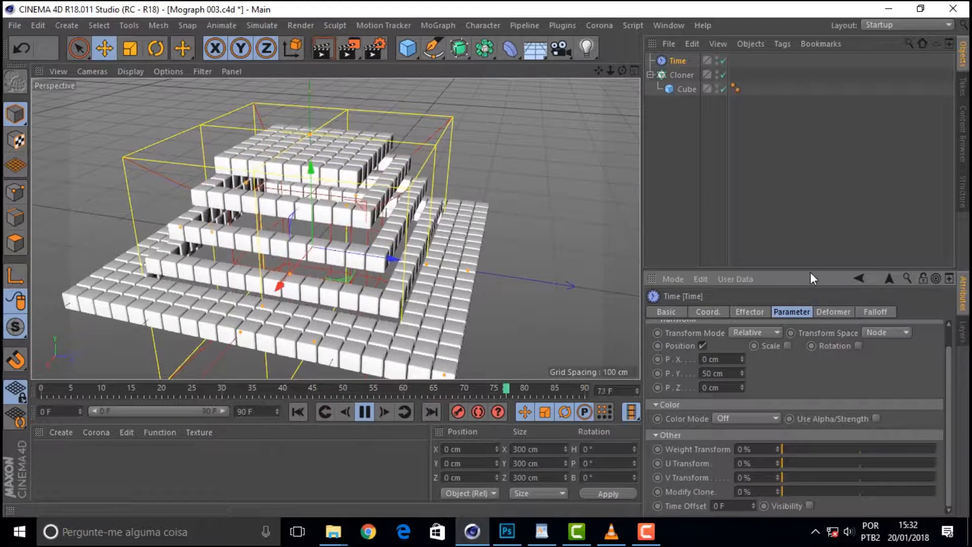
pyautogui.moveTo(809, 269); pyautogui.dragTo(810, 147)
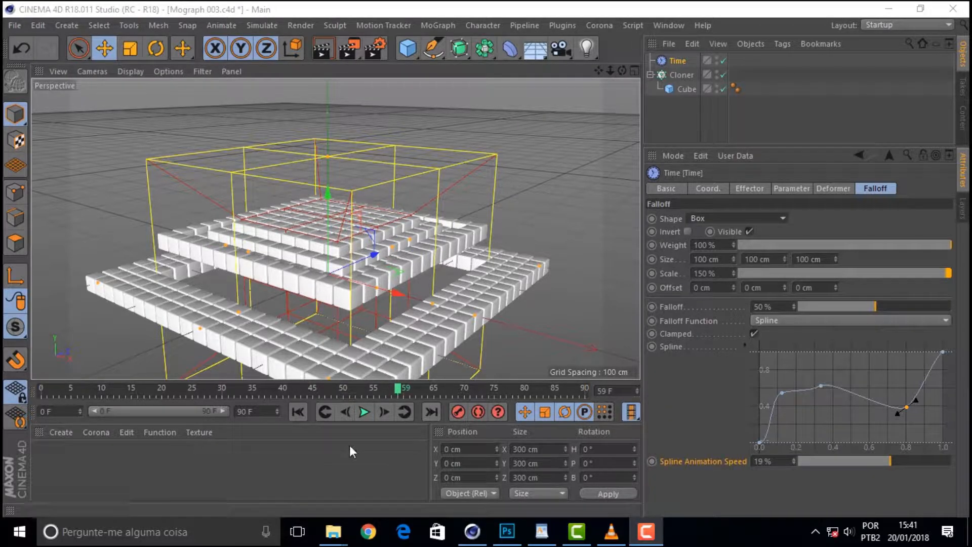
# Play the animation and view the box falloff's effect on the cube grid from above.
pyautogui.click(363, 411)
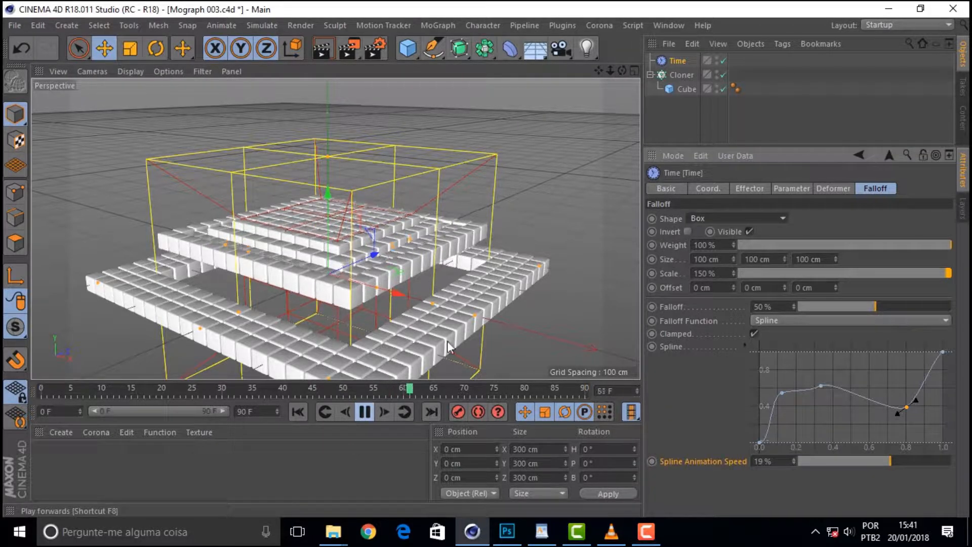
pyautogui.moveTo(622, 71)
pyautogui.mouseDown()
pyautogui.moveTo(600, 81)
pyautogui.moveTo(622, 52)
pyautogui.mouseUp()
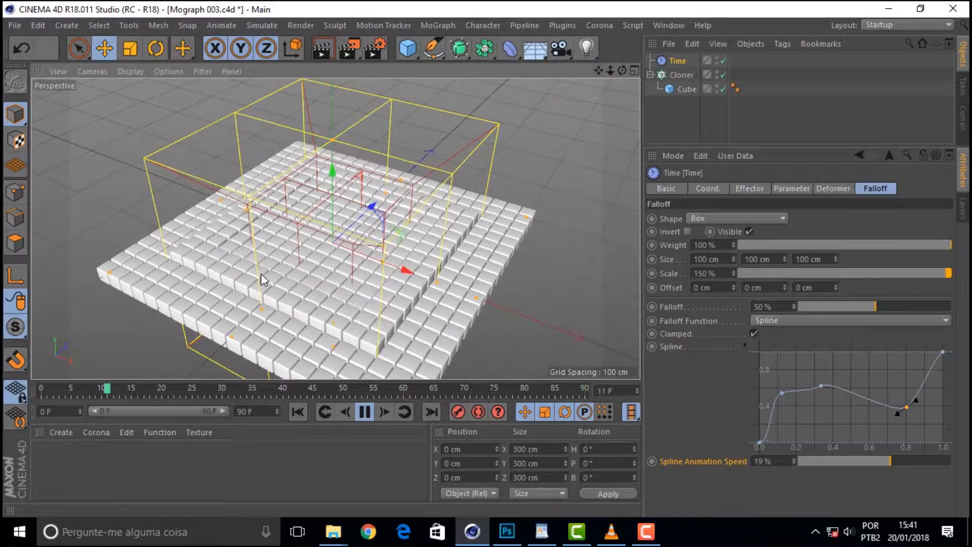
pyautogui.click(646, 532)
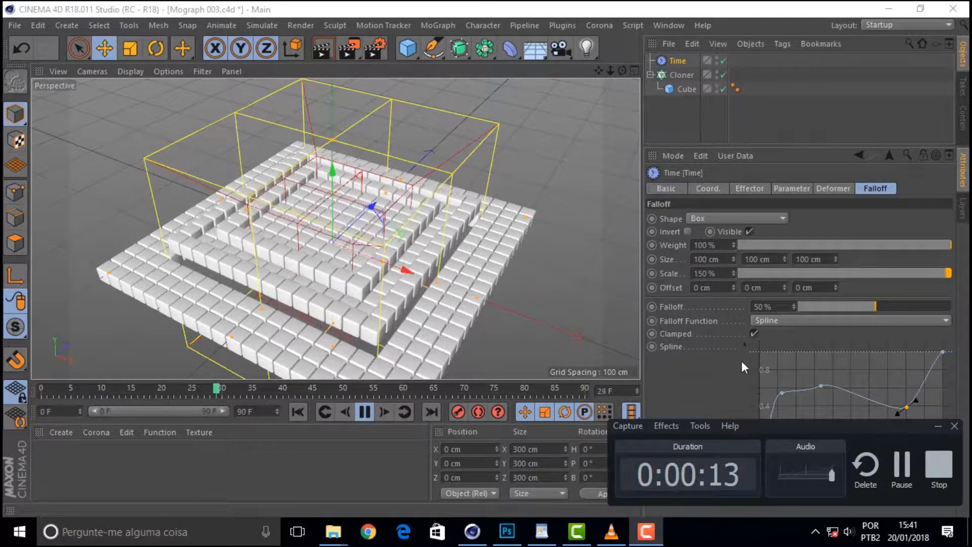
pyautogui.click(938, 426)
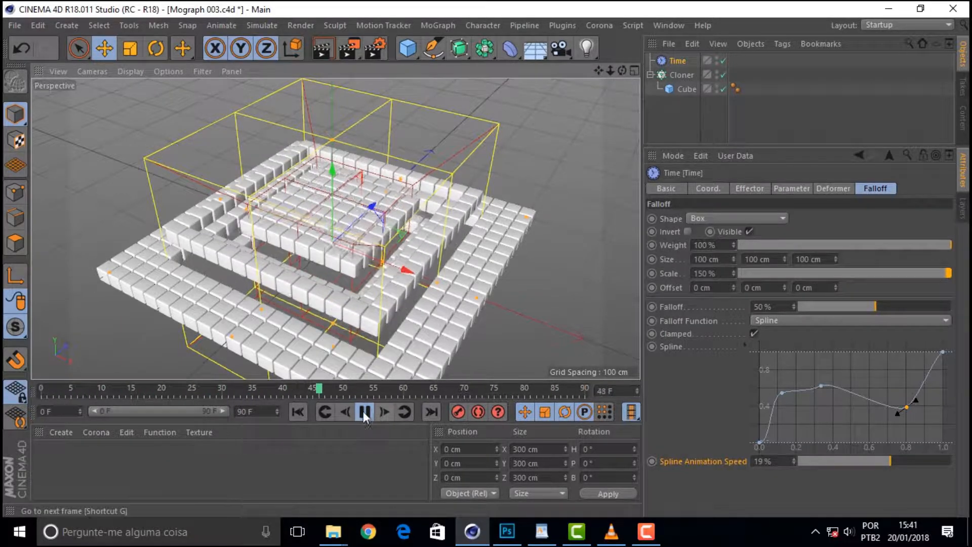
# Reset the Time effector's falloff spline with the animation stopped at frame 41, and replay it to inspect the result.
pyautogui.click(381, 413)
pyautogui.moveTo(353, 397); pyautogui.dragTo(289, 393)
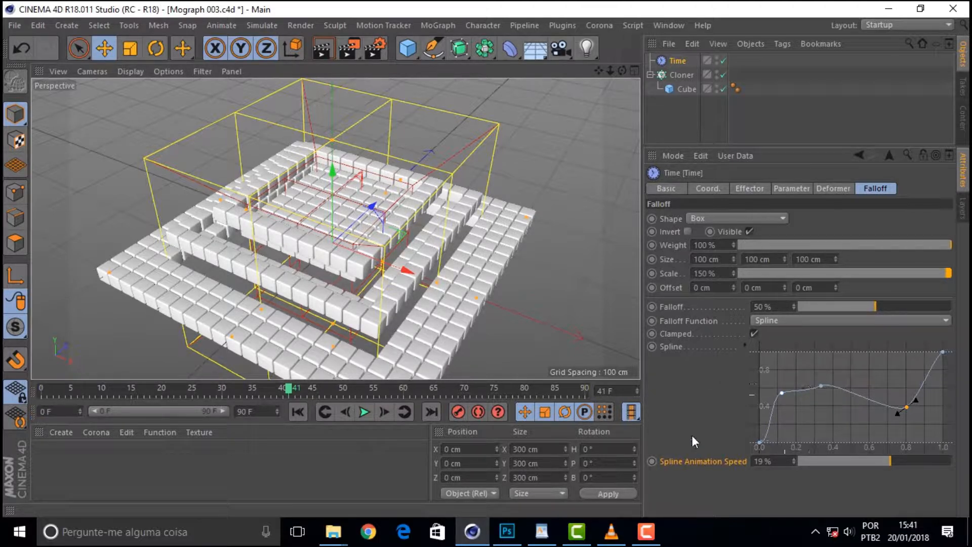
pyautogui.rightClick(834, 386)
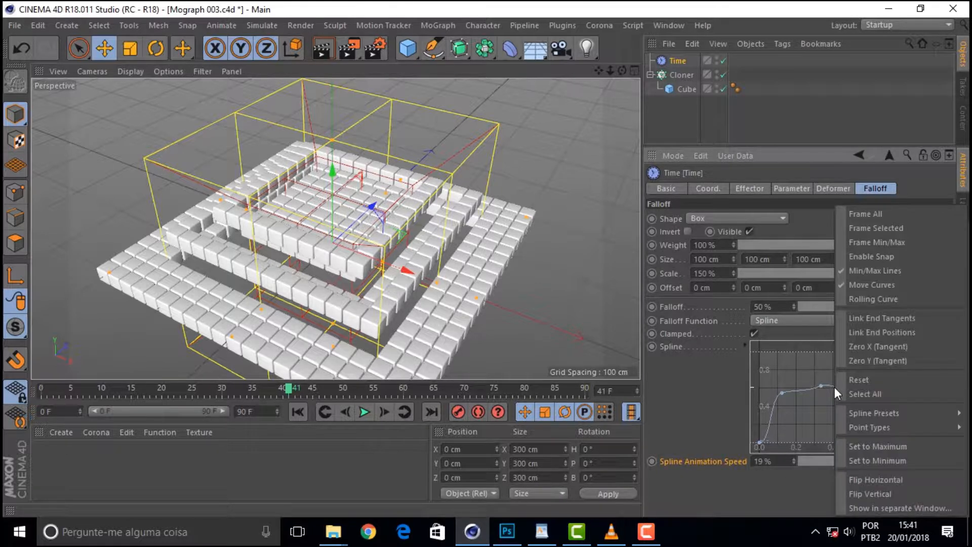
pyautogui.click(871, 379)
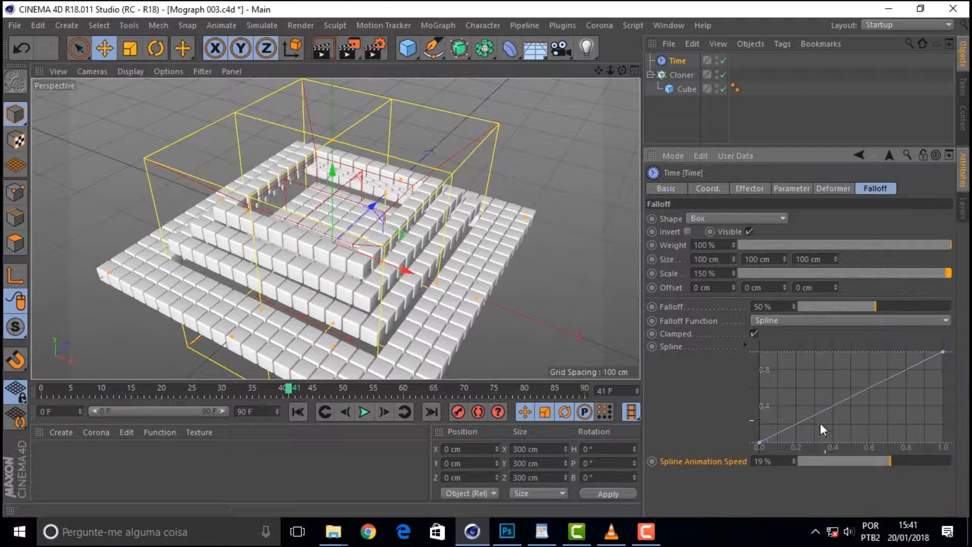
pyautogui.click(363, 411)
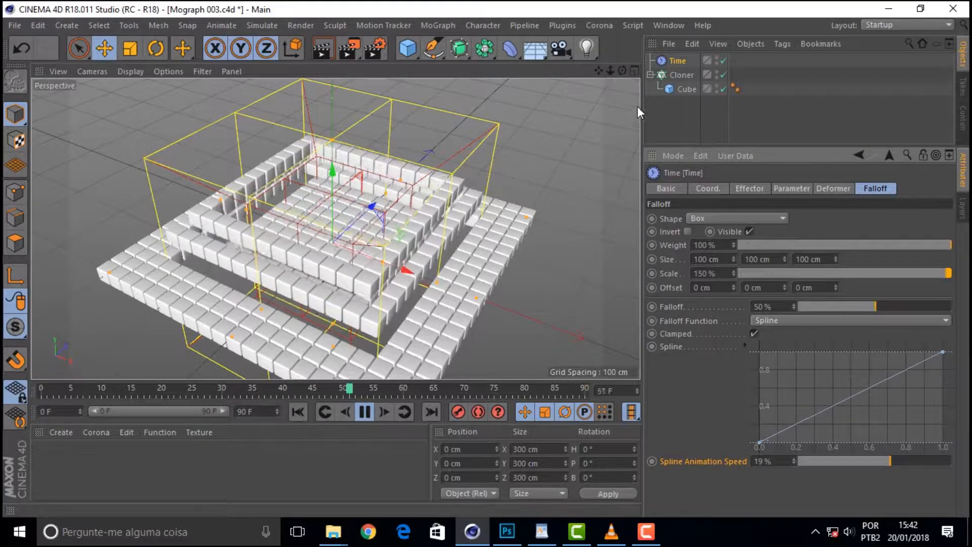
pyautogui.moveTo(622, 70); pyautogui.dragTo(623, 35)
pyautogui.moveTo(610, 71); pyautogui.dragTo(595, 48)
# Set the Time effector's falloff shape to Infinite and review its coordinate, effector, parameter and deformer settings.
pyautogui.click(736, 216)
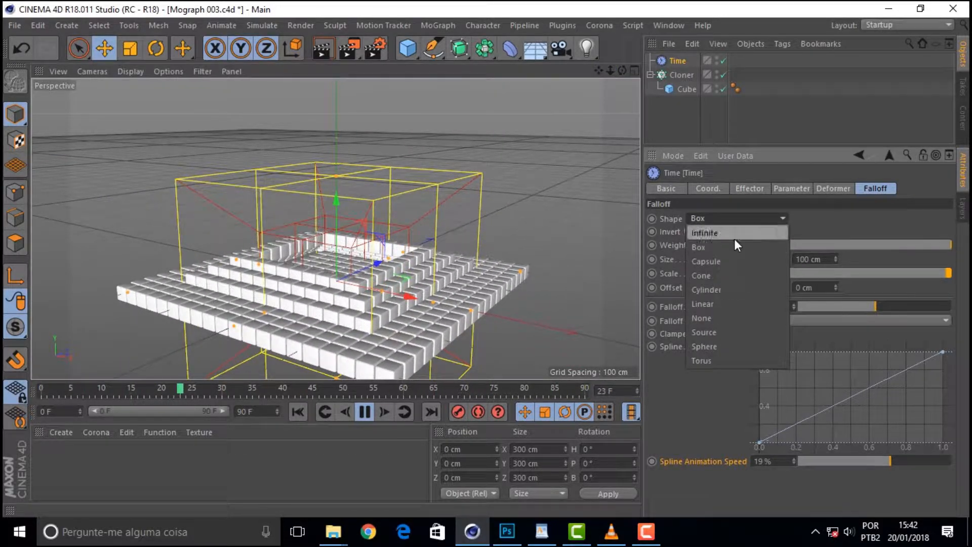
pyautogui.click(731, 233)
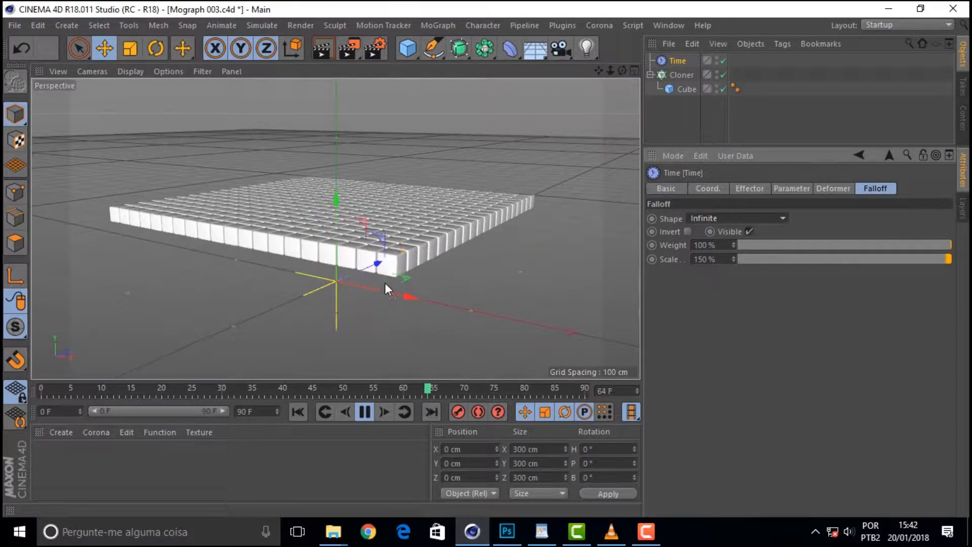
pyautogui.click(719, 187)
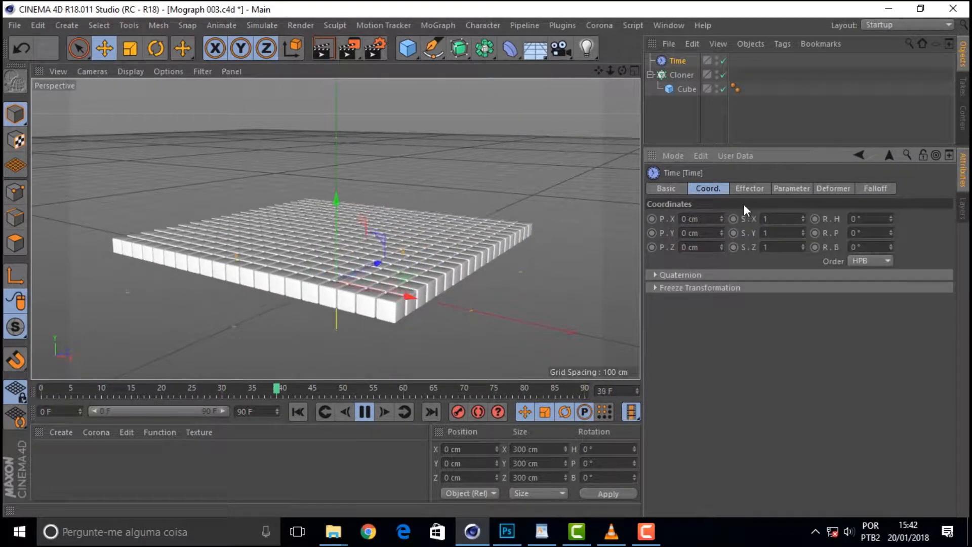
pyautogui.click(749, 188)
pyautogui.click(791, 188)
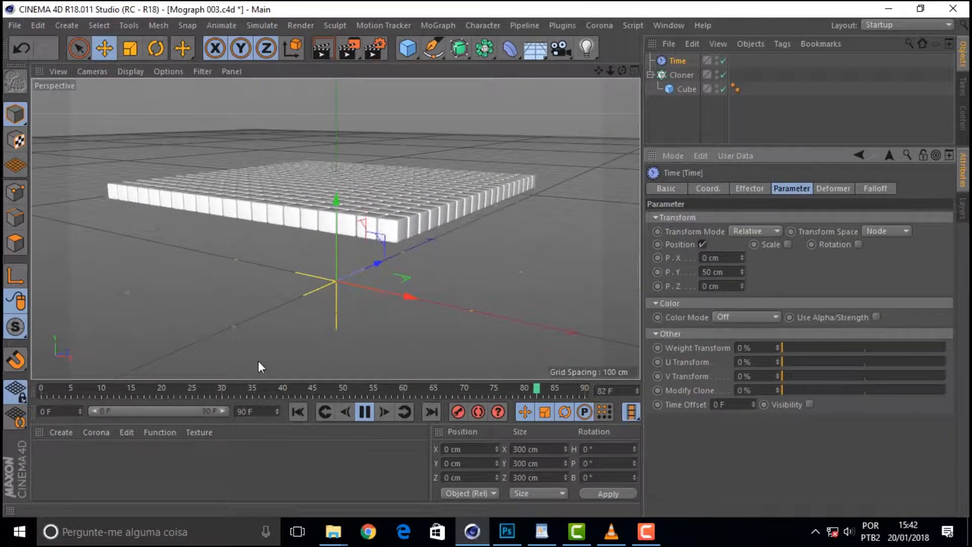
pyautogui.click(840, 188)
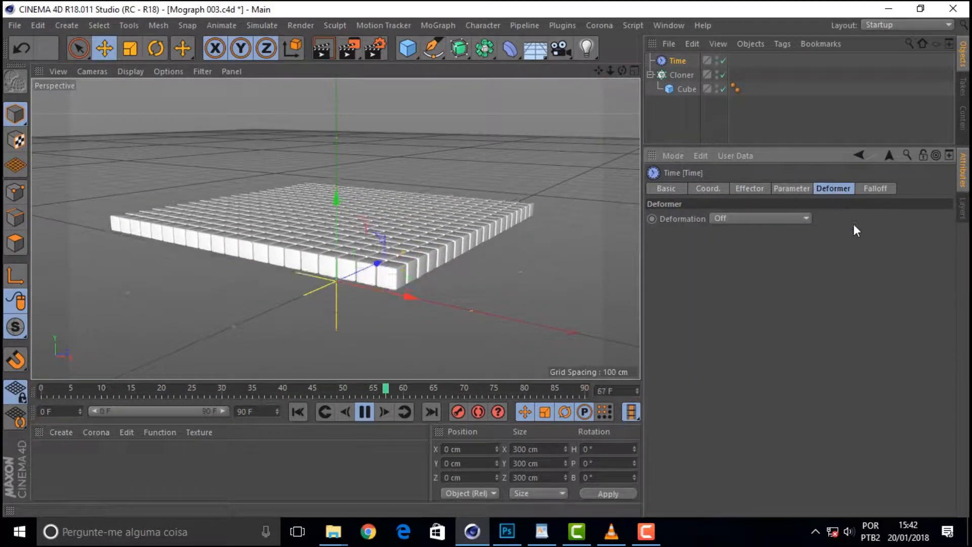
pyautogui.click(869, 188)
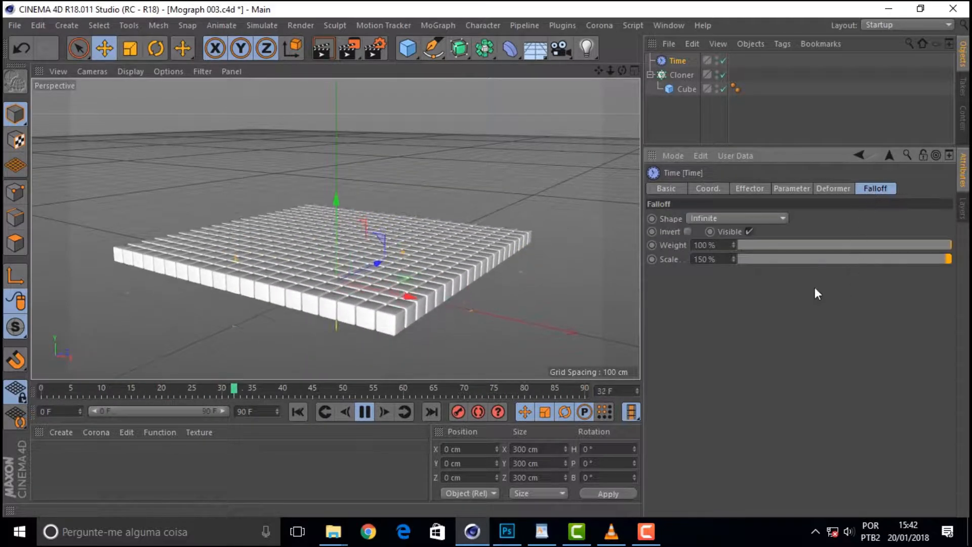
# Set the Time effector's falloff shape to Linear and its spline animation speed to 56%.
pyautogui.click(750, 220)
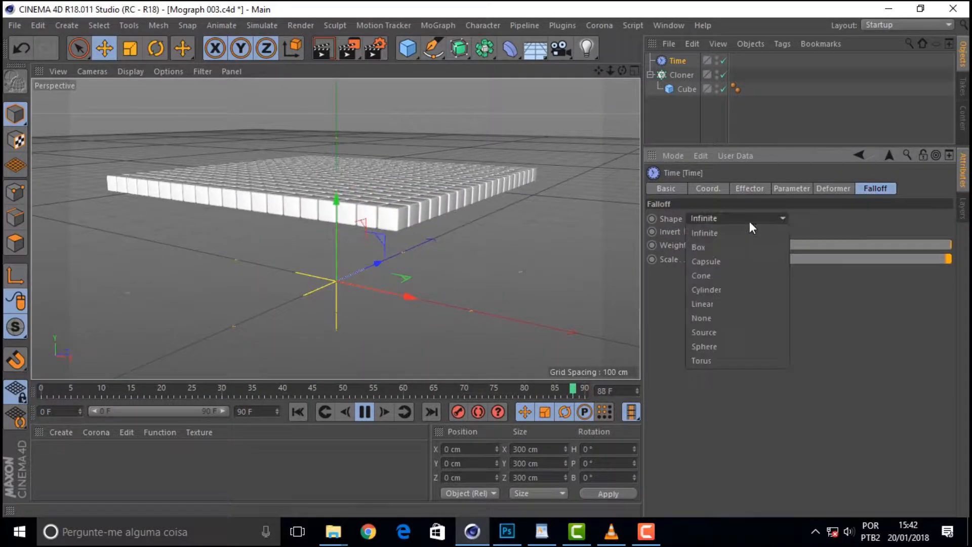
pyautogui.click(748, 303)
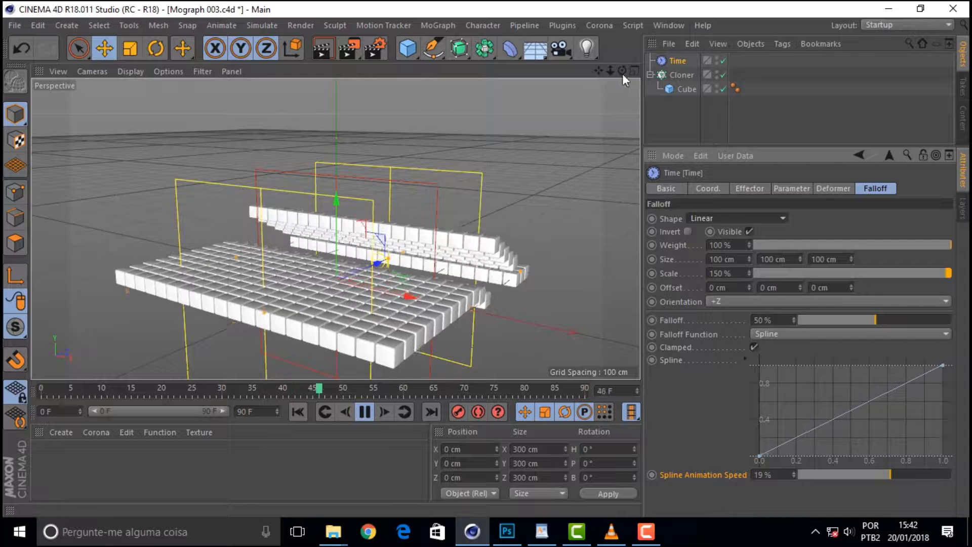
pyautogui.moveTo(622, 70); pyautogui.dragTo(557, 72)
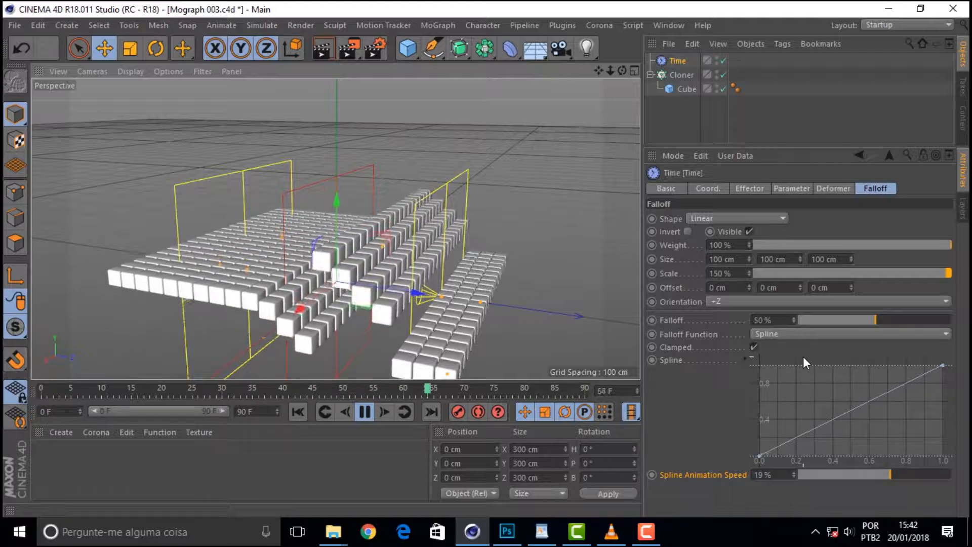
pyautogui.moveTo(908, 475); pyautogui.dragTo(934, 475)
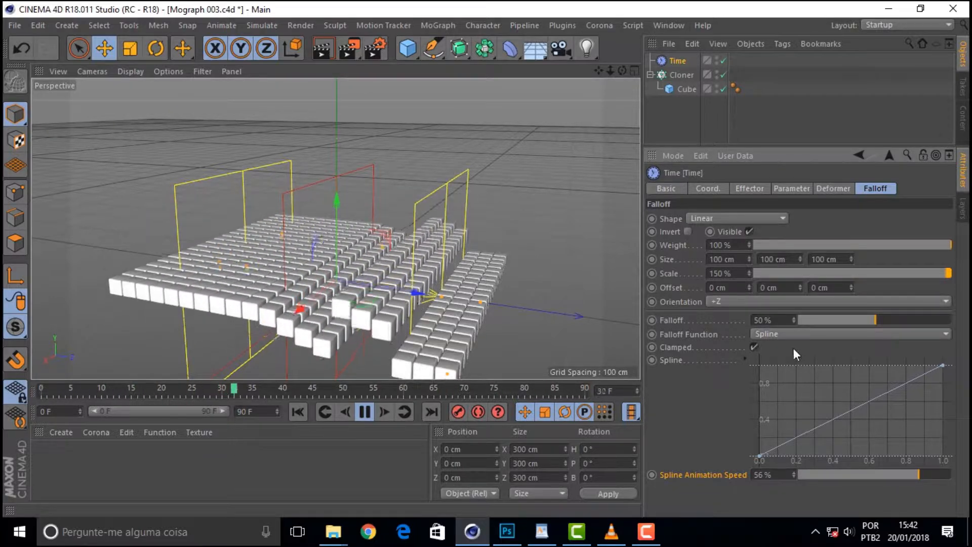
# Set the Time effector's falloff shape to Box and view the playing cube grid from above.
pyautogui.click(743, 219)
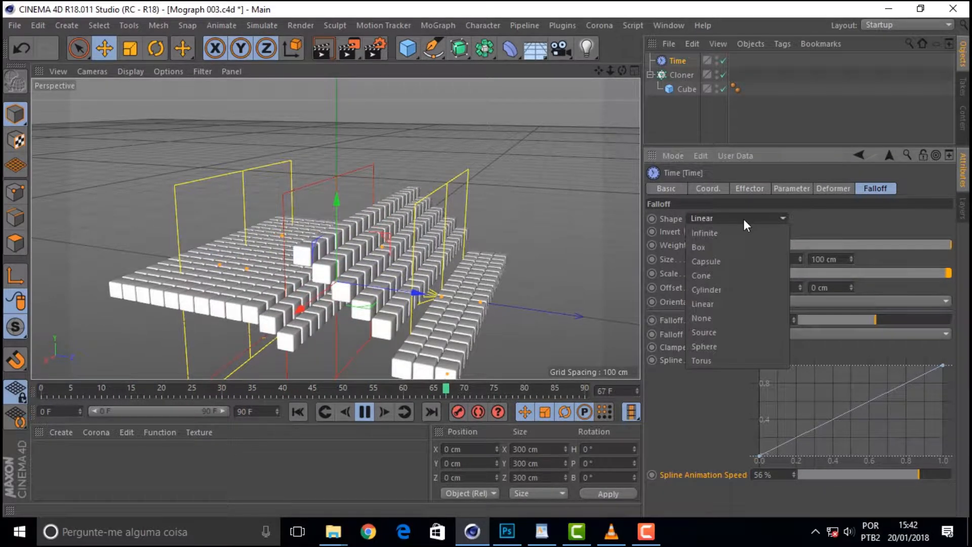
pyautogui.click(723, 242)
pyautogui.moveTo(622, 70); pyautogui.dragTo(562, 134)
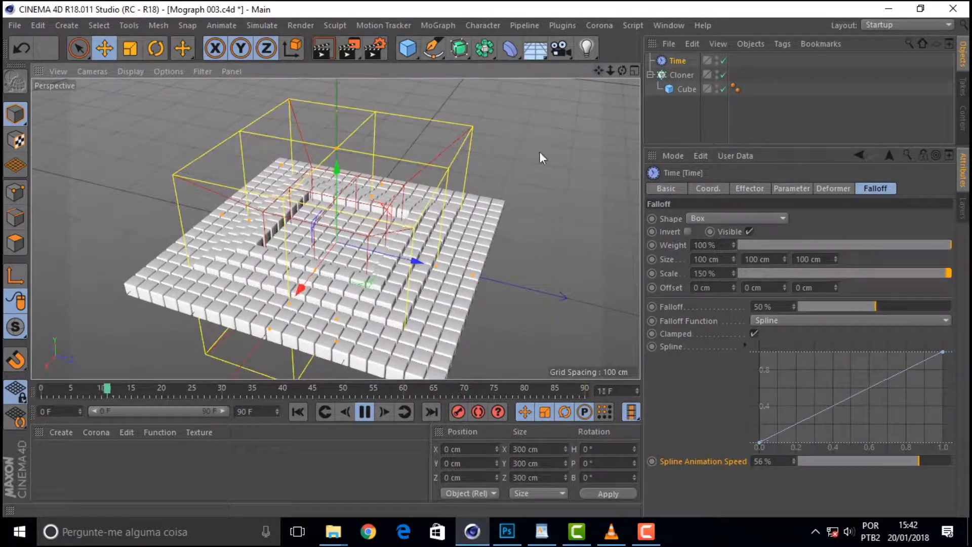
# Apply the Square preset to the falloff spline and reposition two of its inner points into a rising curve.
pyautogui.rightClick(863, 390)
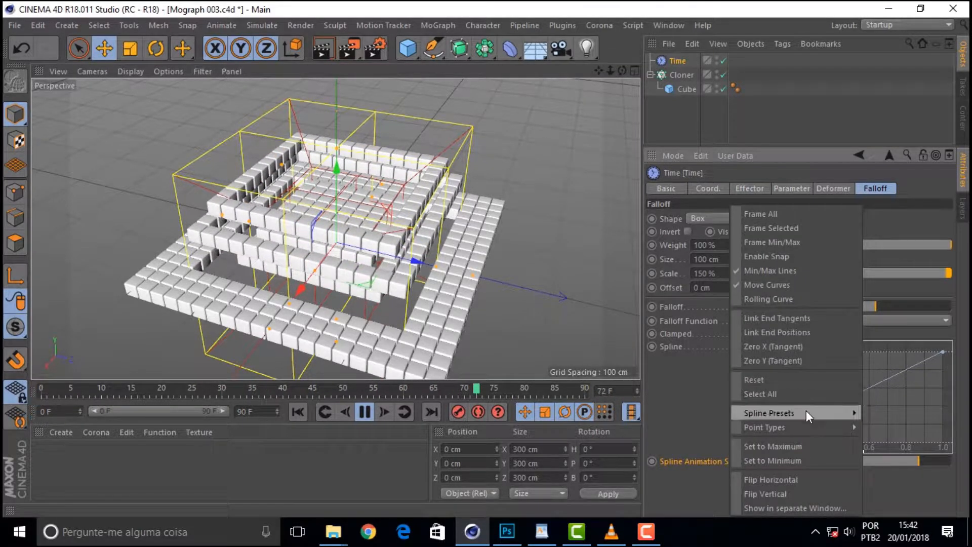
pyautogui.moveTo(806, 411)
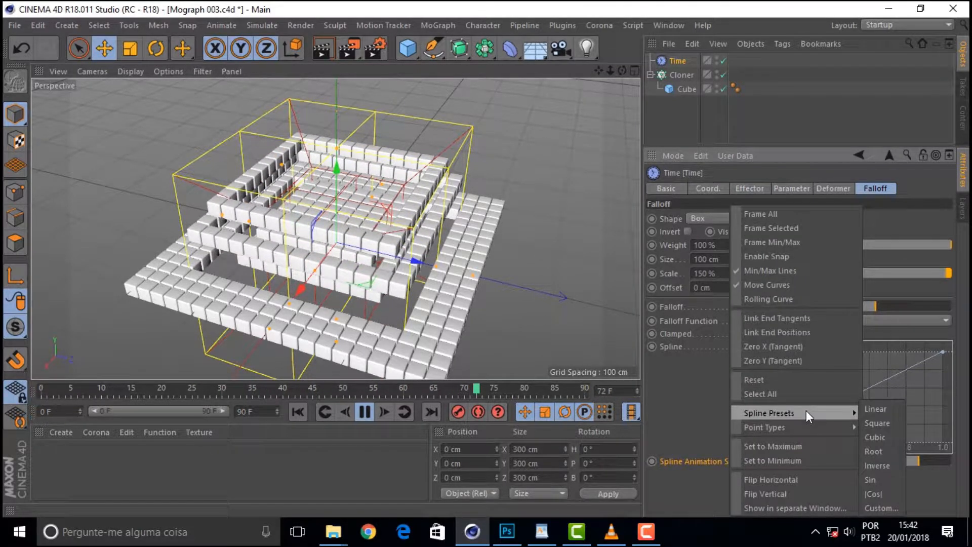
pyautogui.click(890, 423)
pyautogui.moveTo(851, 418); pyautogui.dragTo(813, 369)
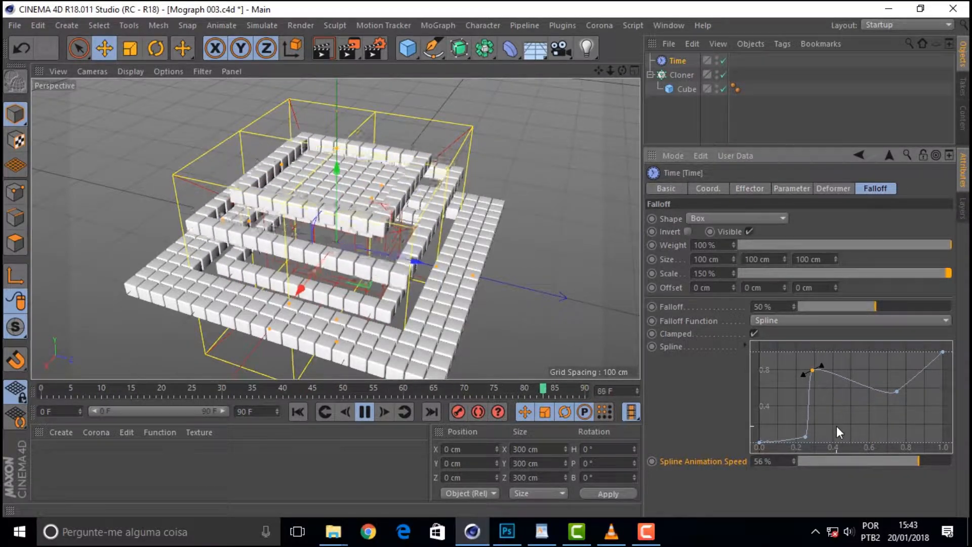
pyautogui.moveTo(895, 390)
pyautogui.mouseDown()
pyautogui.moveTo(894, 370)
pyautogui.moveTo(905, 407)
pyautogui.mouseUp()
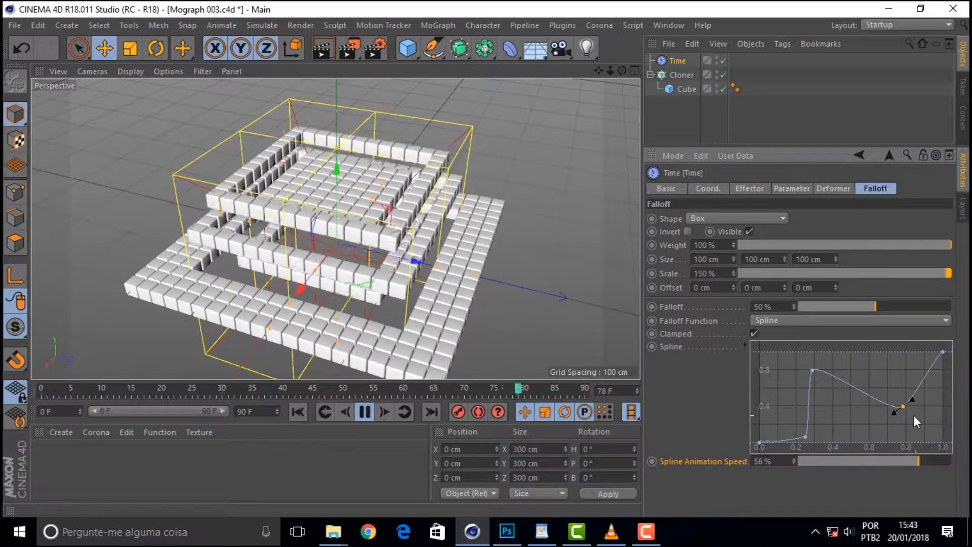
pyautogui.moveTo(902, 406); pyautogui.dragTo(894, 384)
pyautogui.moveTo(813, 370); pyautogui.dragTo(836, 408)
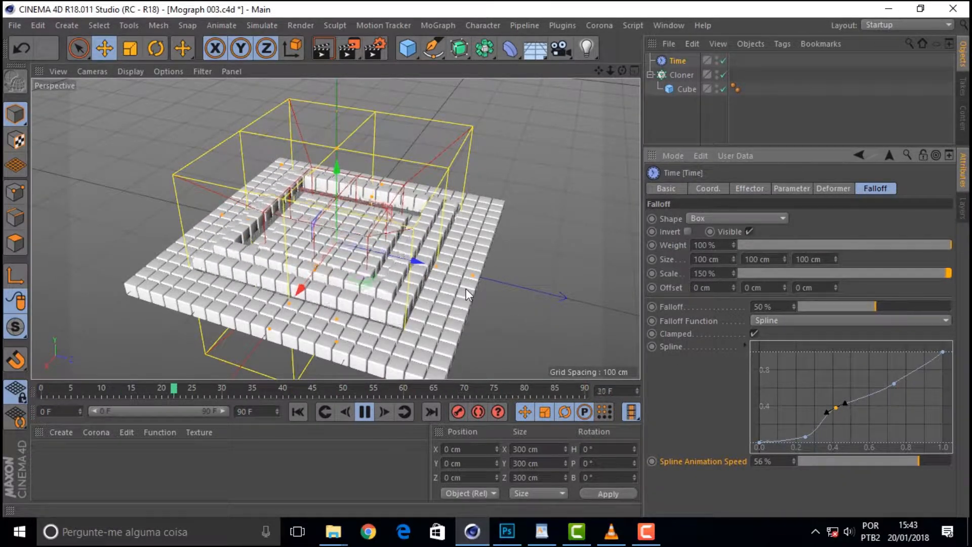
# Turn off Clamped for the falloff spline and inspect the playing cube grid from low and high angles.
pyautogui.click(754, 334)
pyautogui.moveTo(621, 71); pyautogui.dragTo(617, 39)
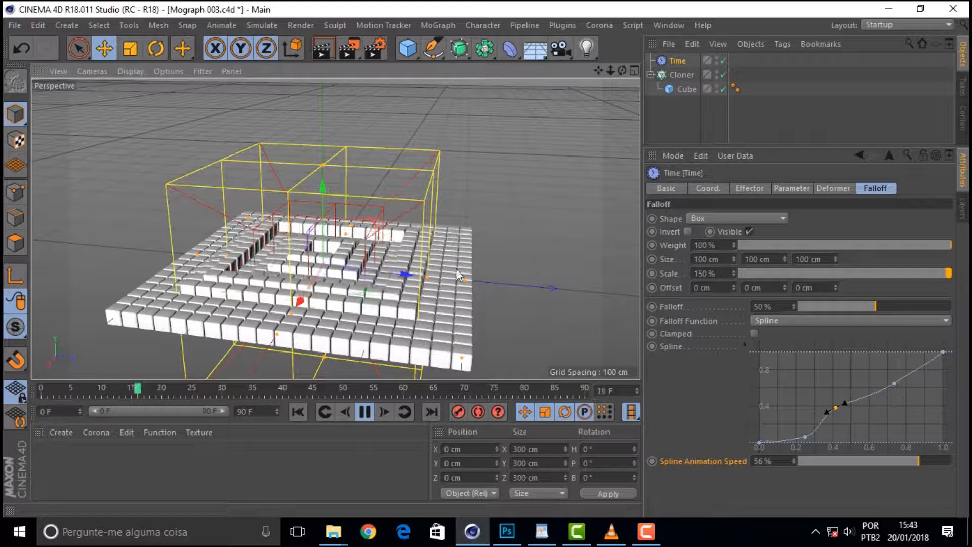
pyautogui.moveTo(622, 70); pyautogui.dragTo(623, 94)
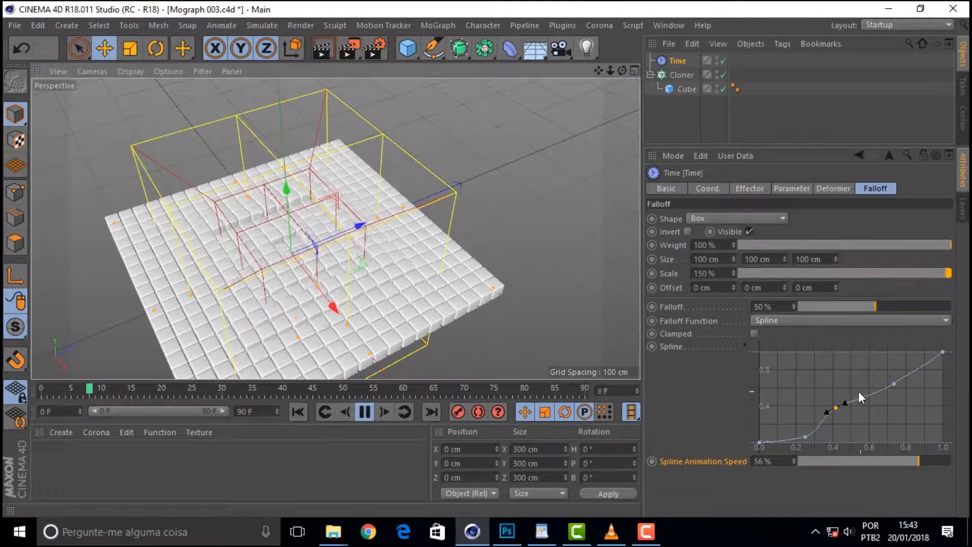
# Apply the Linear preset to the falloff spline, turn Clamped back on and view the grid close up.
pyautogui.rightClick(840, 406)
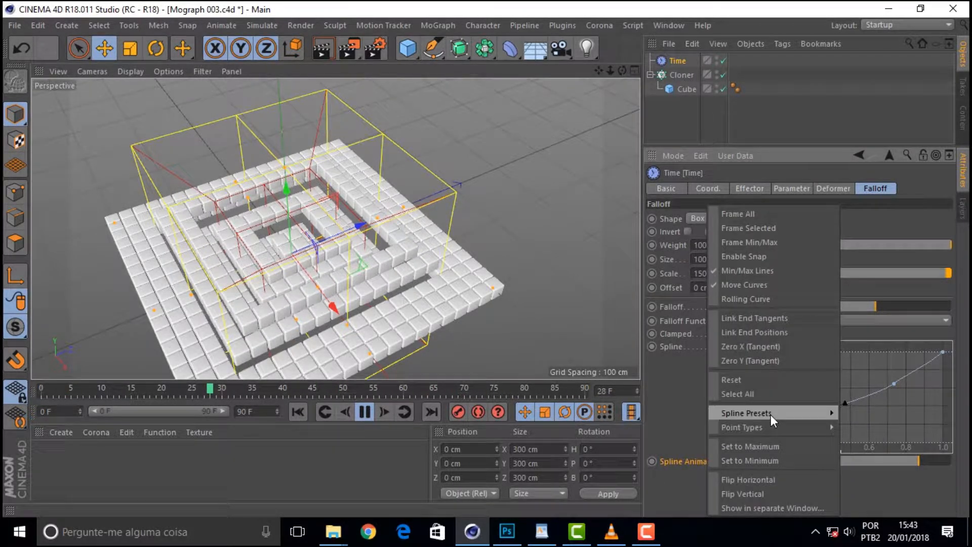
pyautogui.moveTo(770, 415)
pyautogui.click(868, 407)
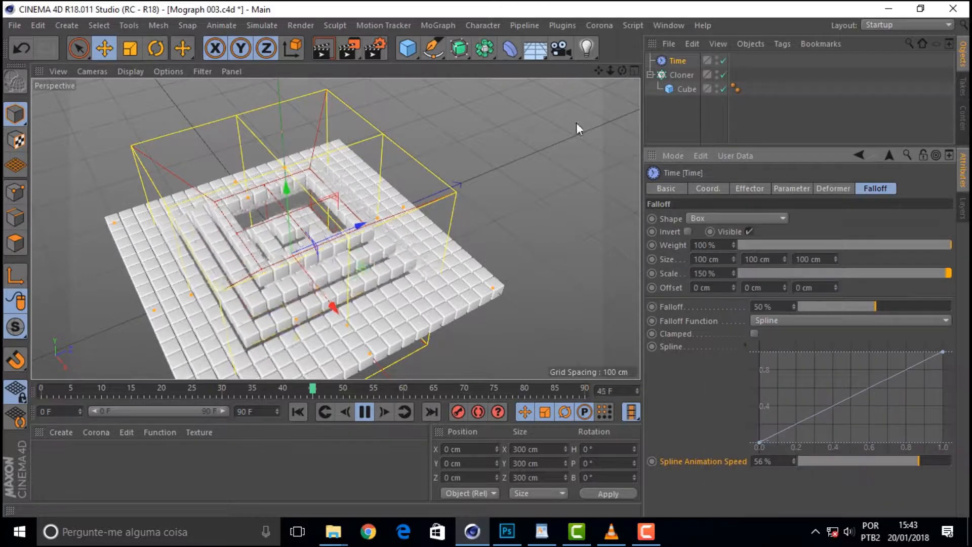
pyautogui.moveTo(624, 71)
pyautogui.mouseDown()
pyautogui.moveTo(608, 86)
pyautogui.moveTo(622, 68)
pyautogui.mouseUp()
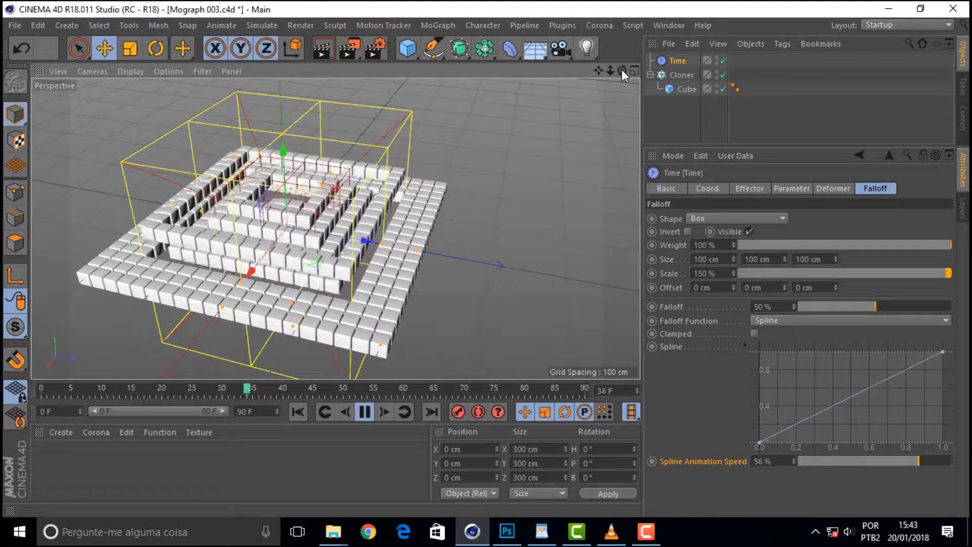
pyautogui.click(753, 334)
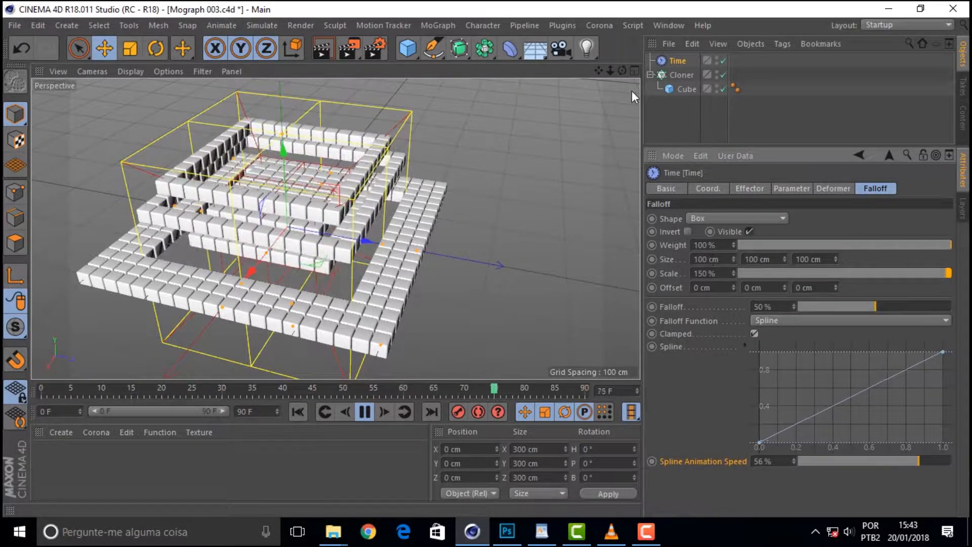
pyautogui.moveTo(610, 72)
pyautogui.mouseDown()
pyautogui.moveTo(641, 71)
pyautogui.moveTo(612, 87)
pyautogui.mouseUp()
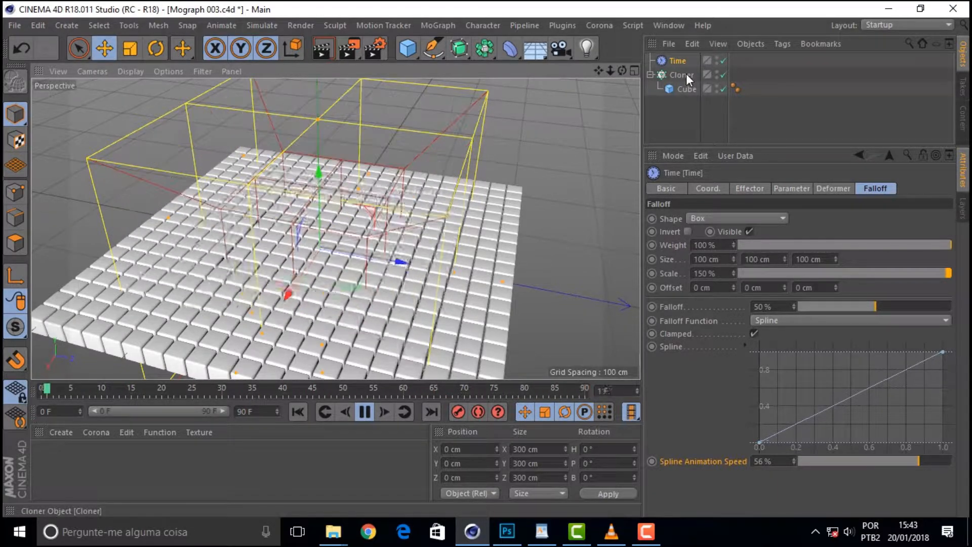
pyautogui.click(677, 76)
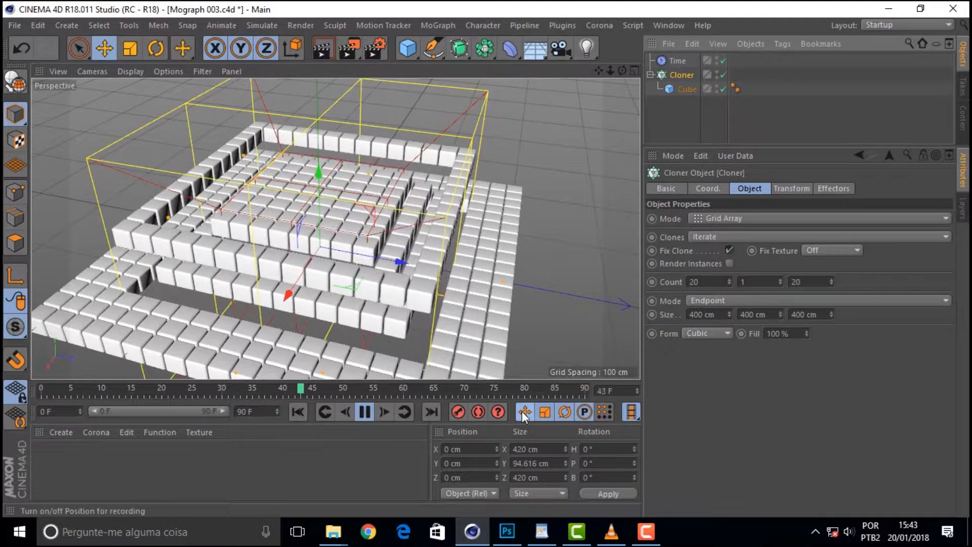
pyautogui.click(647, 532)
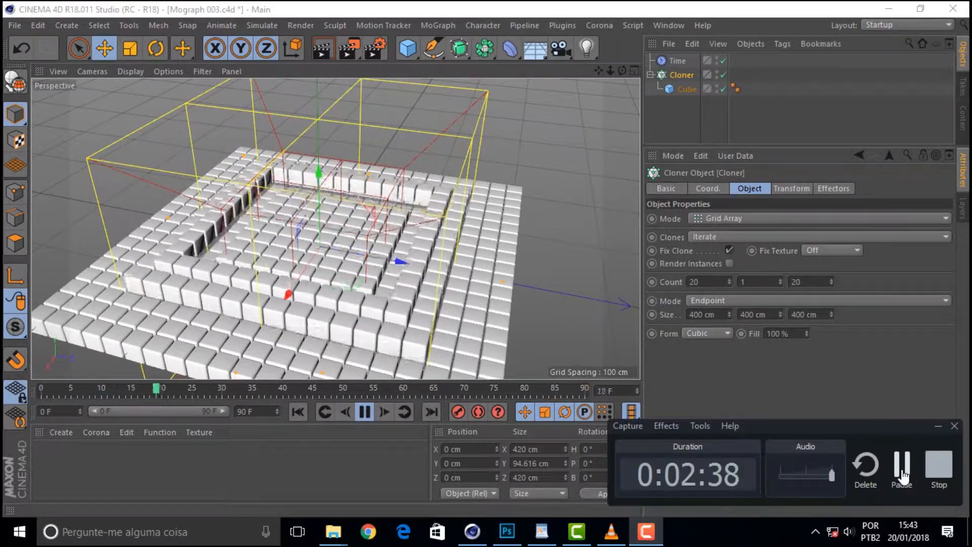
pyautogui.click(901, 476)
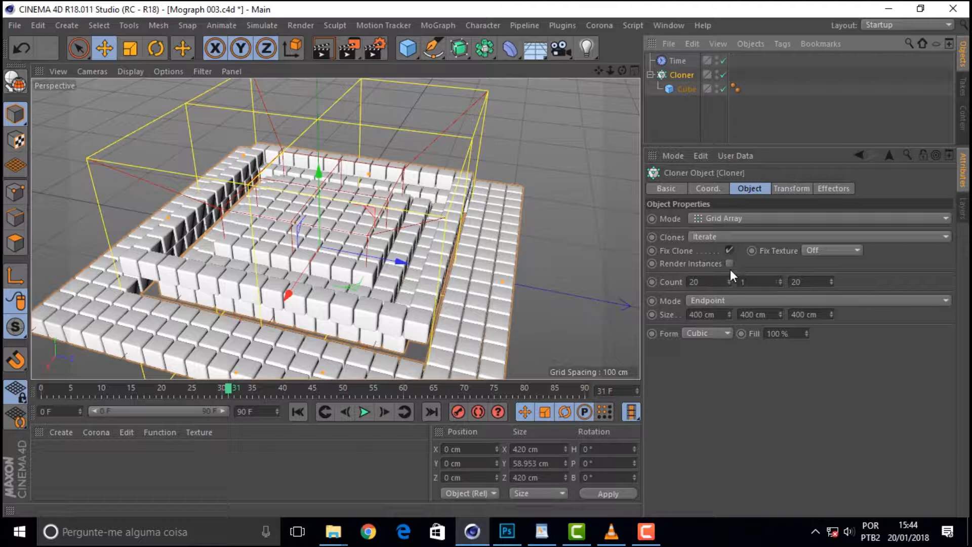
# Shape the Time effector's falloff spline into a triangle, lowering its end point to 0 and raising an added point at about 0.5 to 1.
pyautogui.click(679, 61)
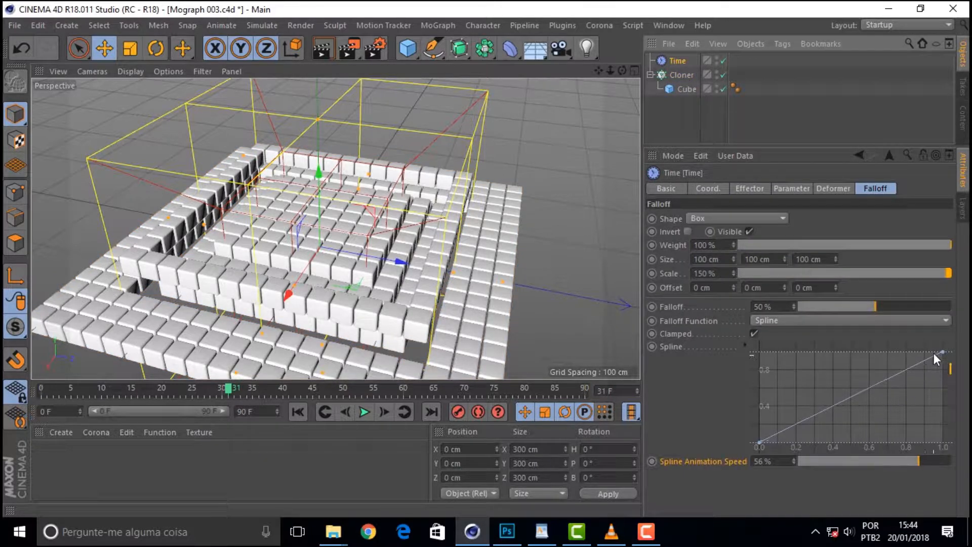
pyautogui.moveTo(940, 352); pyautogui.dragTo(942, 442)
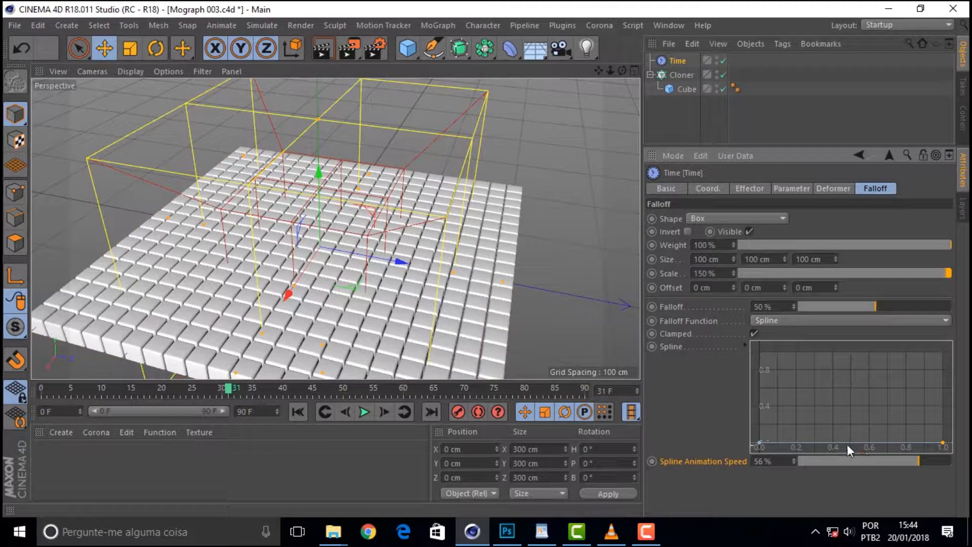
pyautogui.moveTo(846, 442)
pyautogui.mouseDown()
pyautogui.moveTo(846, 397)
pyautogui.moveTo(853, 442)
pyautogui.mouseUp()
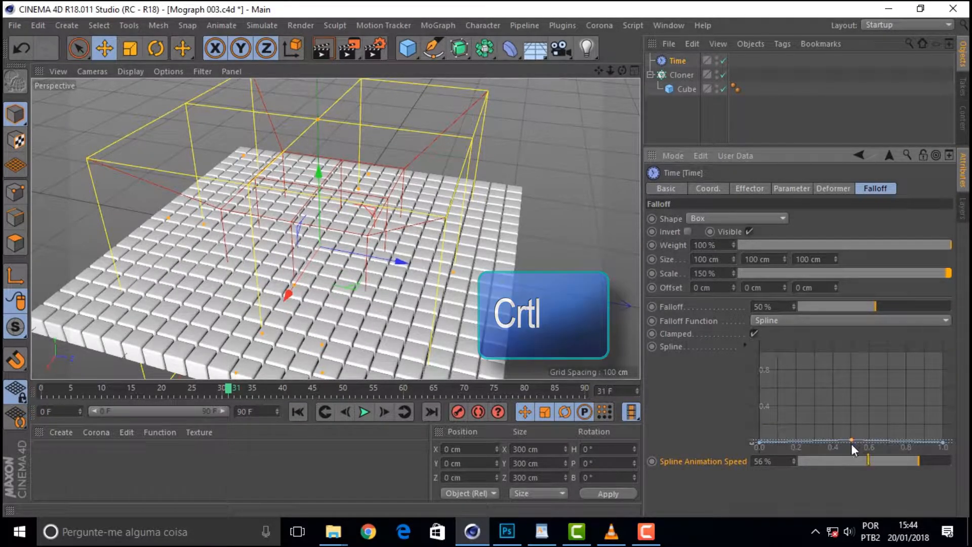
pyautogui.keyDown('ctrl'); pyautogui.click(852, 441); pyautogui.keyUp('ctrl')
pyautogui.moveTo(852, 439); pyautogui.dragTo(850, 341)
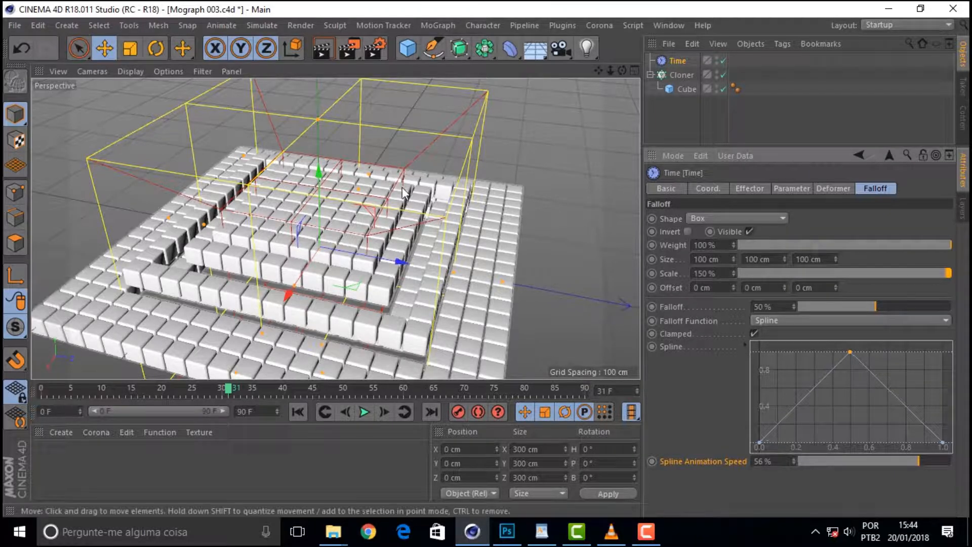
# Play the animation and shift the Time effector back and forth along Z, leaving it at about 12.8 cm.
pyautogui.moveTo(622, 71); pyautogui.dragTo(582, 77)
pyautogui.click(364, 411)
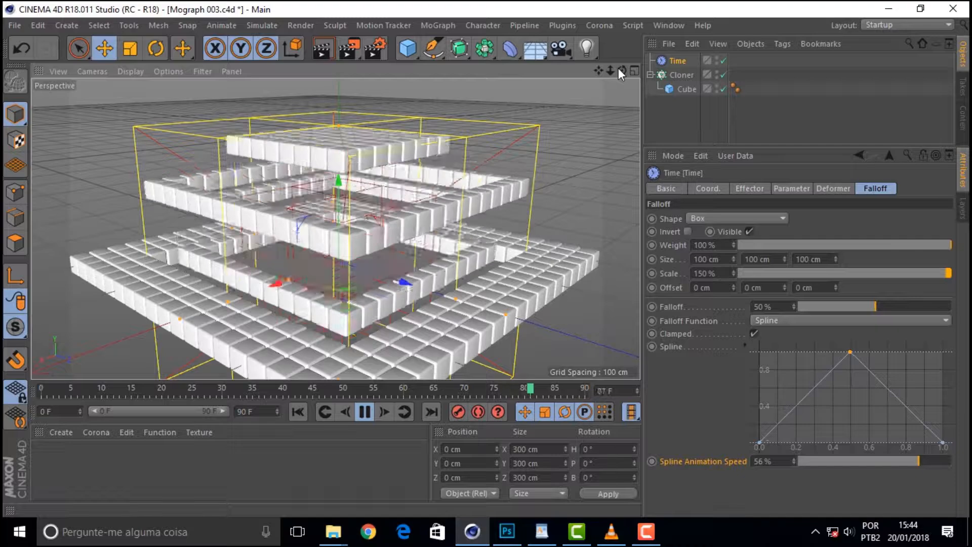
pyautogui.moveTo(621, 71); pyautogui.dragTo(588, 76)
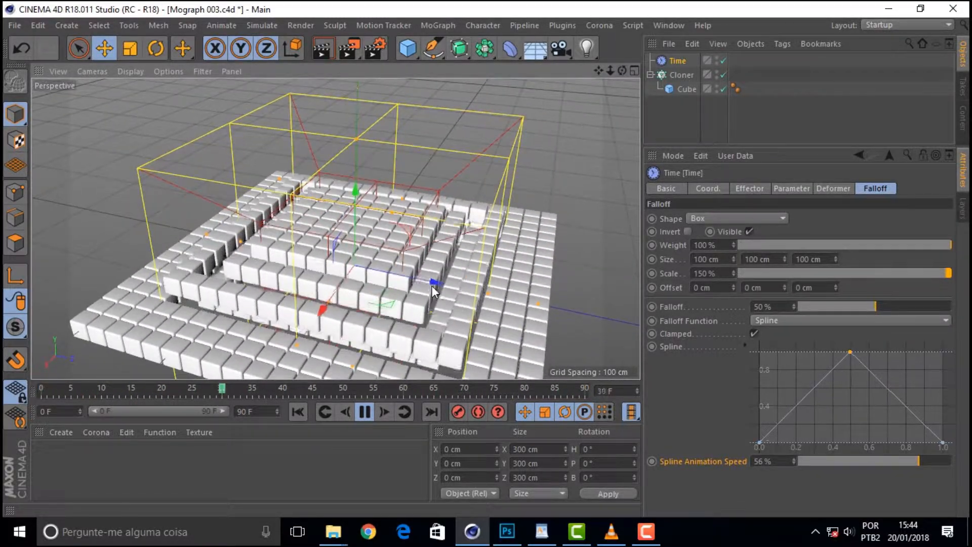
pyautogui.moveTo(434, 284); pyautogui.dragTo(393, 298)
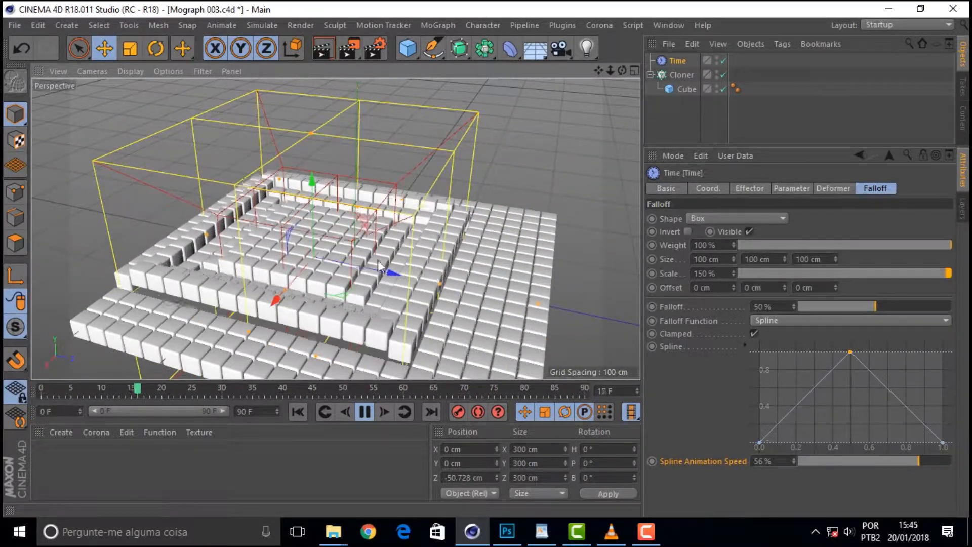
pyautogui.moveTo(368, 273); pyautogui.dragTo(431, 285)
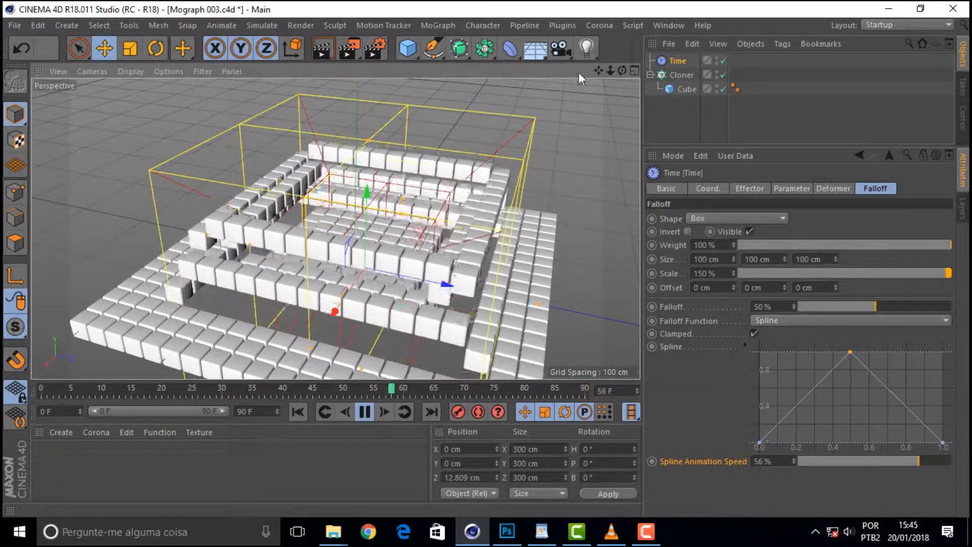
pyautogui.moveTo(622, 70)
pyautogui.mouseDown()
pyautogui.moveTo(639, 85)
pyautogui.moveTo(612, 75)
pyautogui.mouseUp()
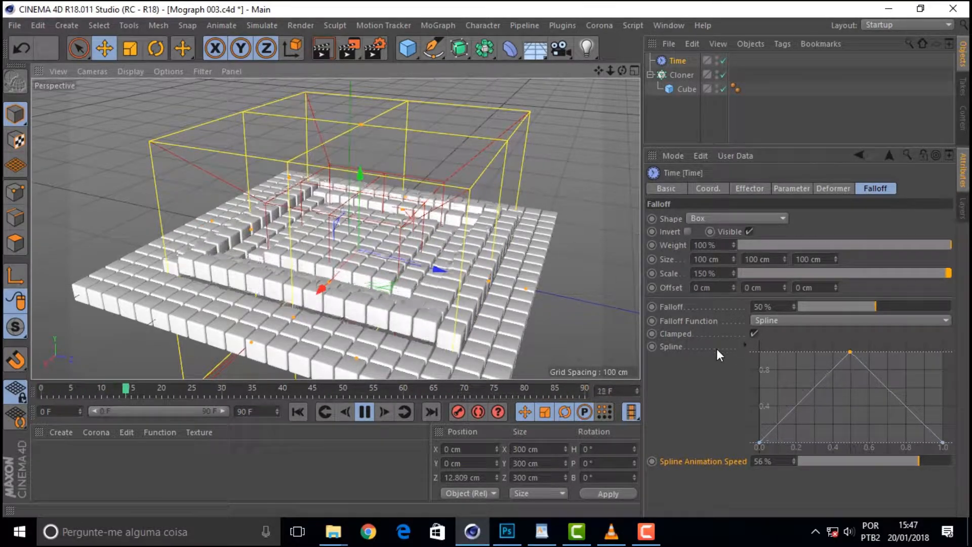
# Reset the Time effector's falloff spline and set its spline animation speed to 0%.
pyautogui.rightClick(815, 380)
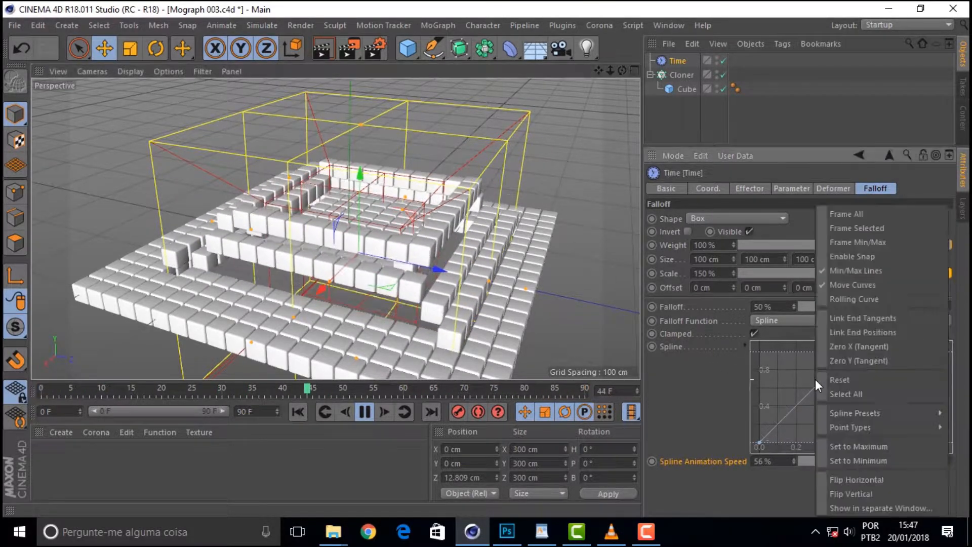
pyautogui.click(856, 378)
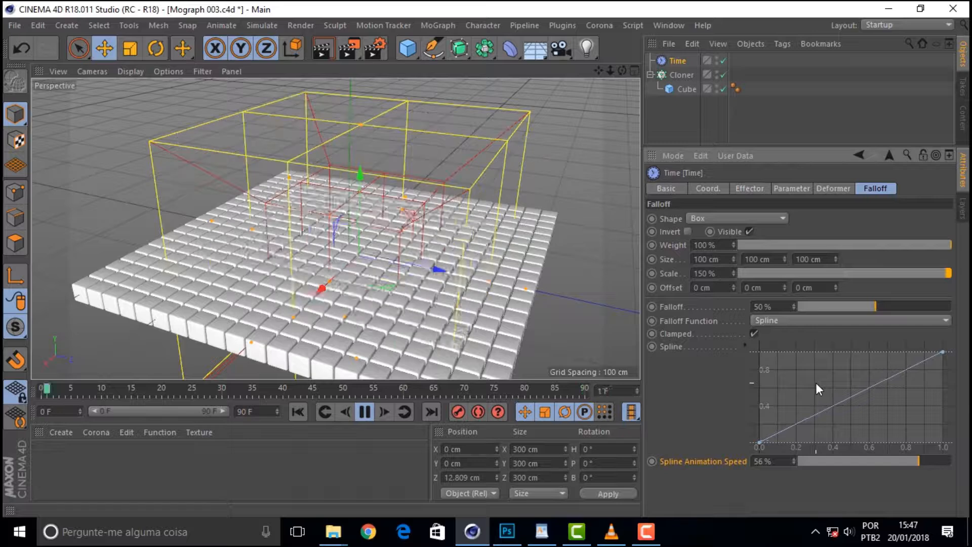
pyautogui.rightClick(816, 381)
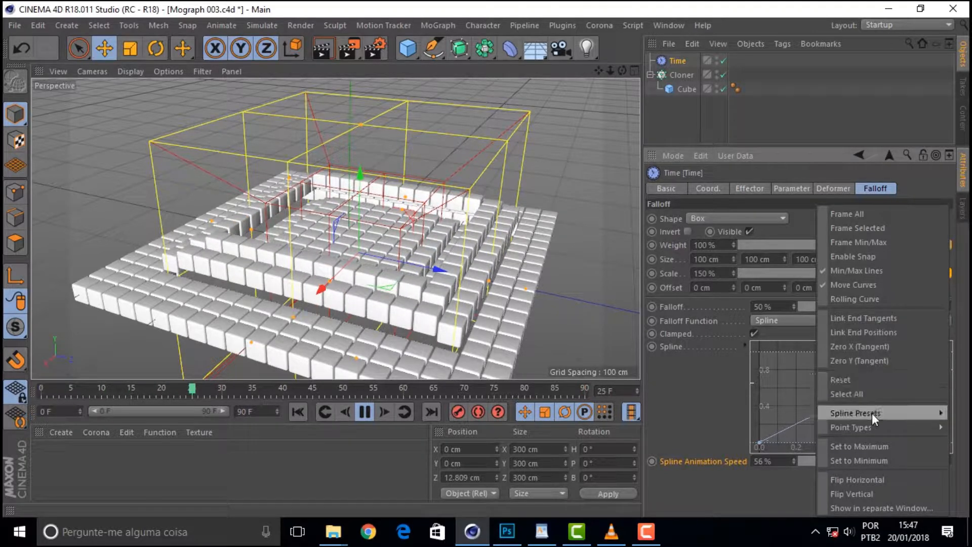
pyautogui.moveTo(871, 413)
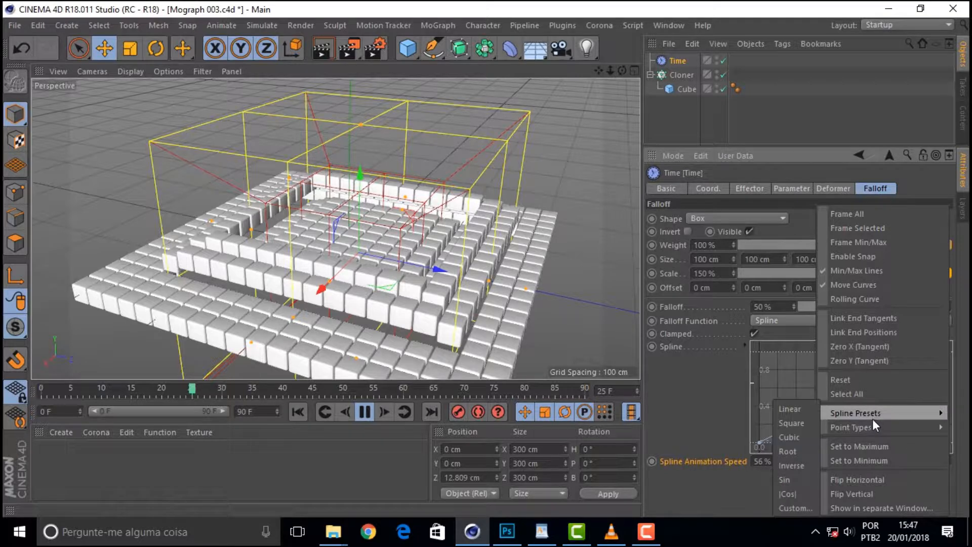
pyautogui.click(731, 421)
pyautogui.moveTo(917, 461); pyautogui.dragTo(876, 461)
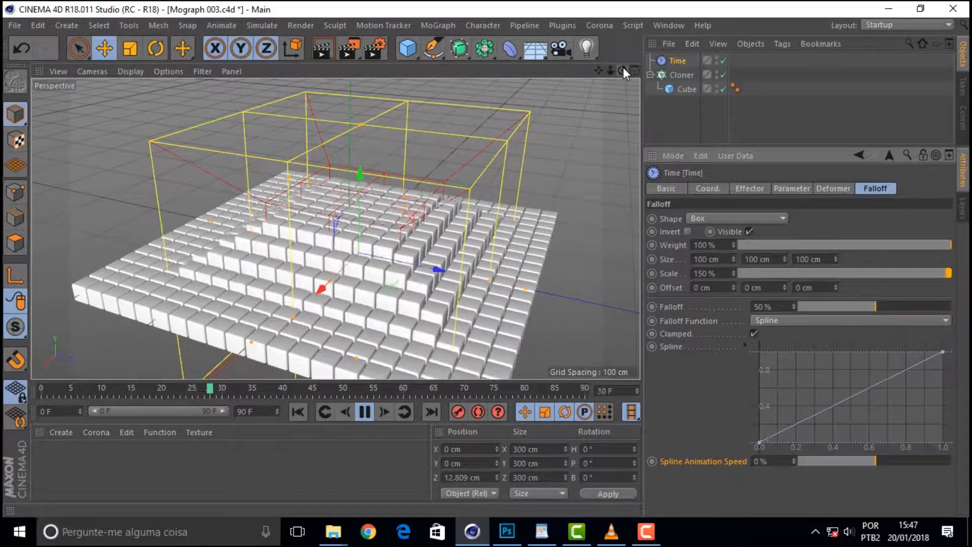
pyautogui.moveTo(623, 69)
pyautogui.mouseDown()
pyautogui.moveTo(643, 71)
pyautogui.moveTo(615, 70)
pyautogui.moveTo(630, 70)
pyautogui.mouseUp()
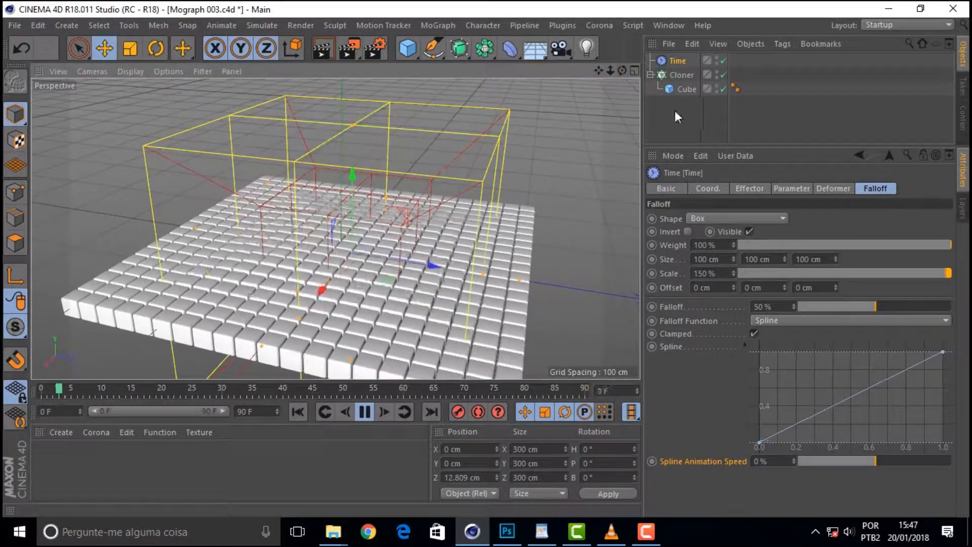
# Add a Random effector to the Cloner and view the scattered cubes from above.
pyautogui.click(679, 75)
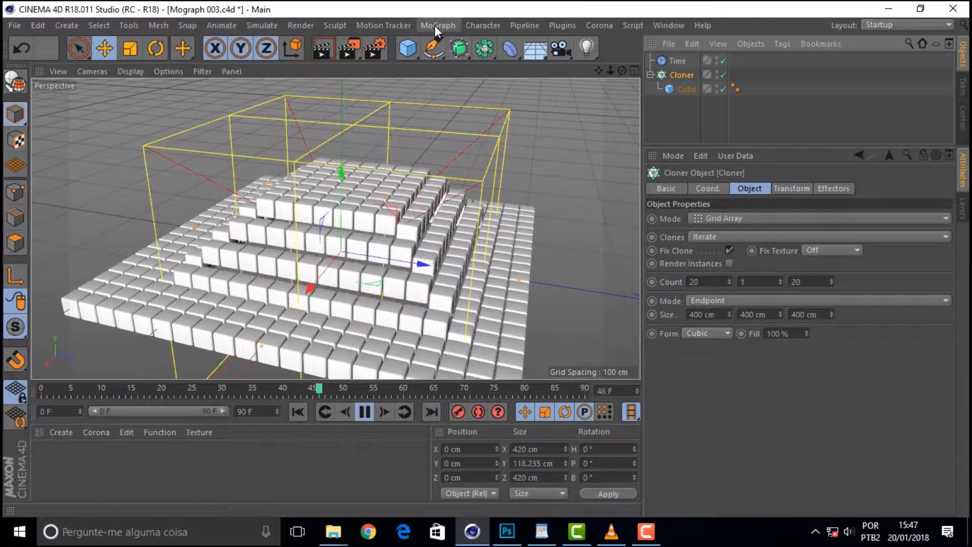
pyautogui.click(434, 25)
pyautogui.moveTo(465, 50)
pyautogui.click(602, 170)
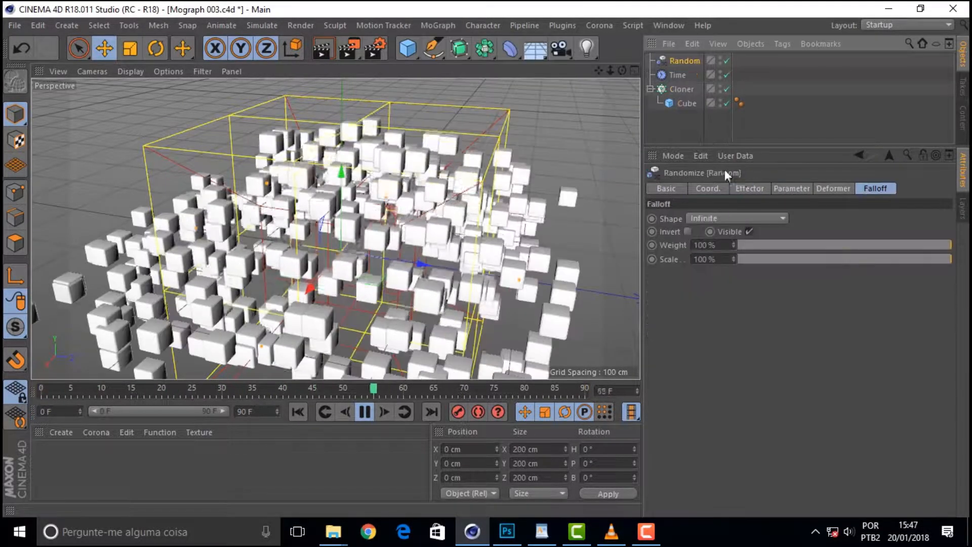
pyautogui.moveTo(623, 70); pyautogui.dragTo(605, 117)
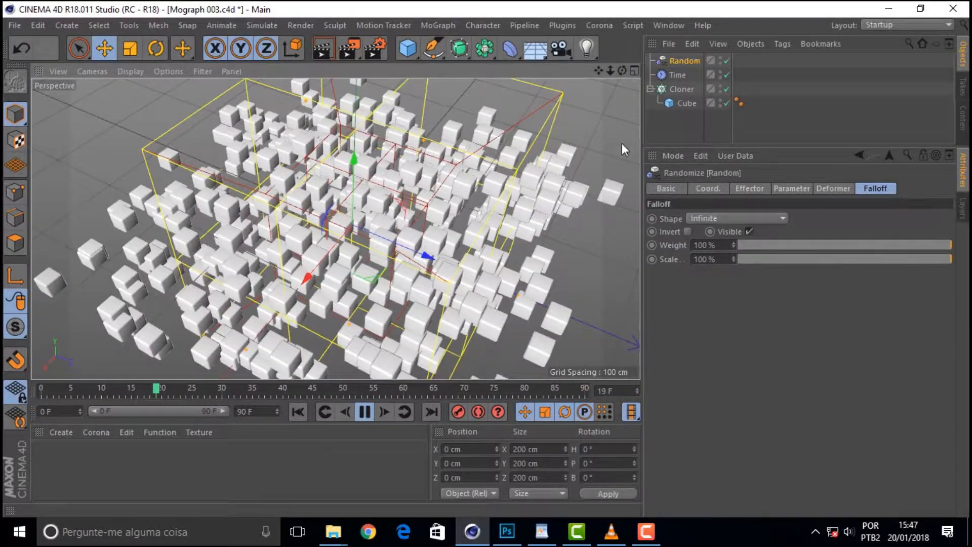
# Move the Random effector ahead of the Time effector in the Cloner's effector order and check the cubes during playback.
pyautogui.click(682, 89)
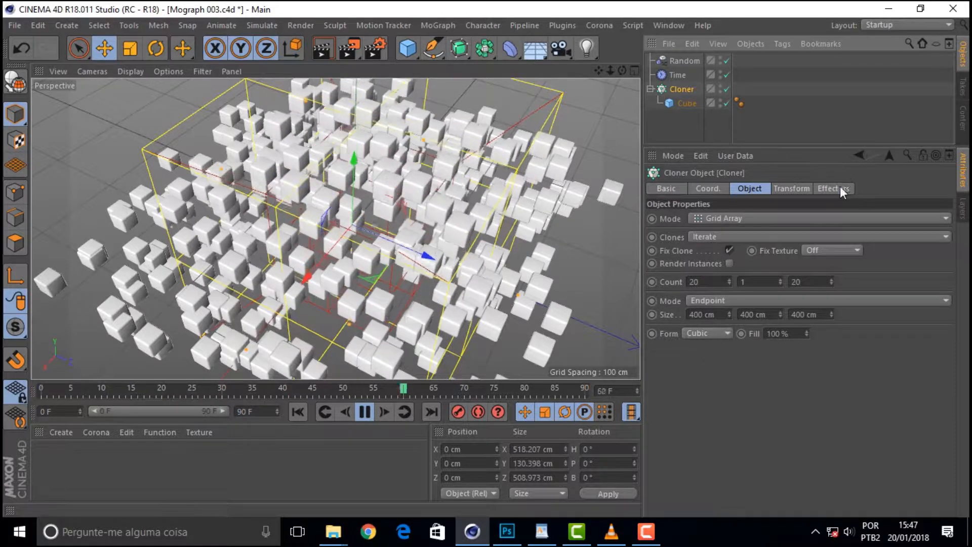
pyautogui.click(837, 187)
pyautogui.click(715, 222)
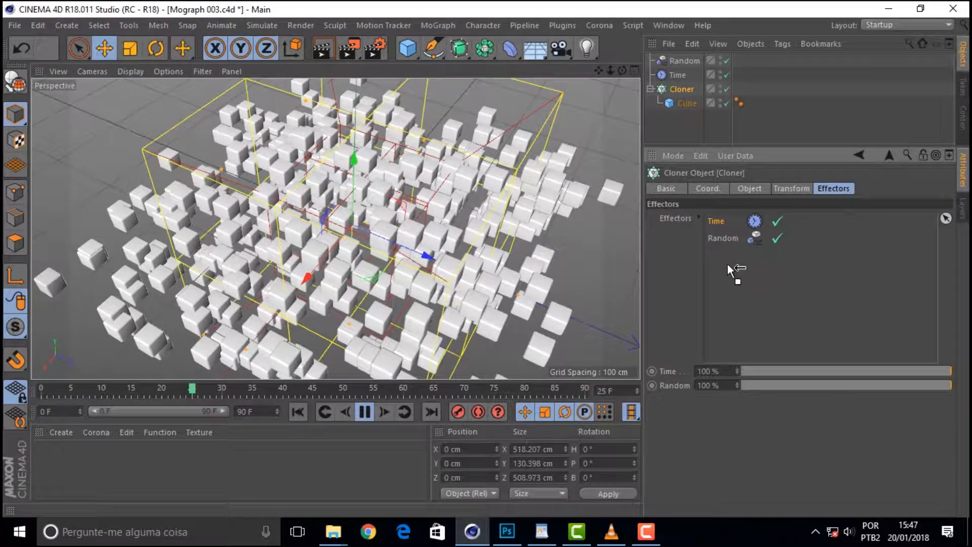
pyautogui.moveTo(717, 223); pyautogui.dragTo(719, 243)
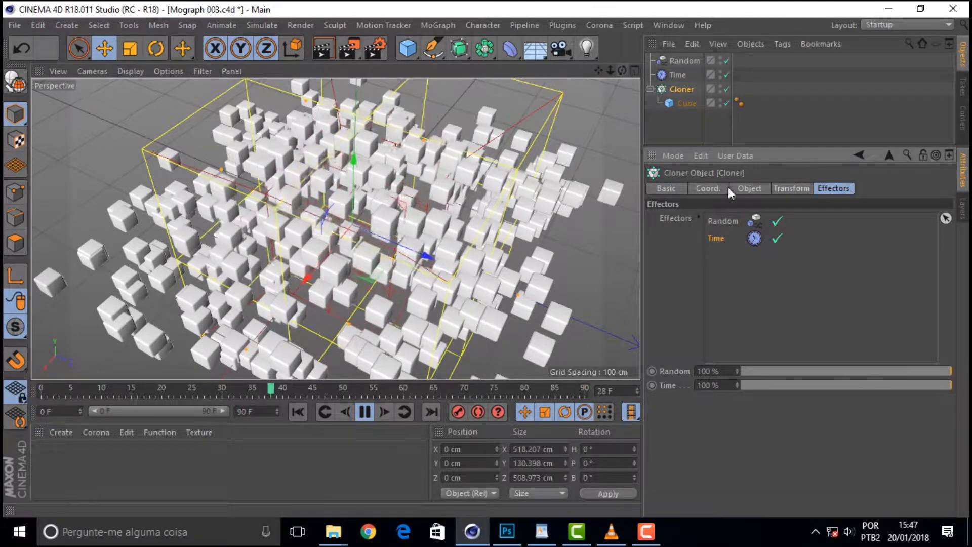
pyautogui.moveTo(610, 71)
pyautogui.mouseDown()
pyautogui.moveTo(658, 70)
pyautogui.moveTo(610, 71)
pyautogui.moveTo(653, 53)
pyautogui.moveTo(618, 69)
pyautogui.moveTo(630, 76)
pyautogui.moveTo(622, 71)
pyautogui.mouseUp()
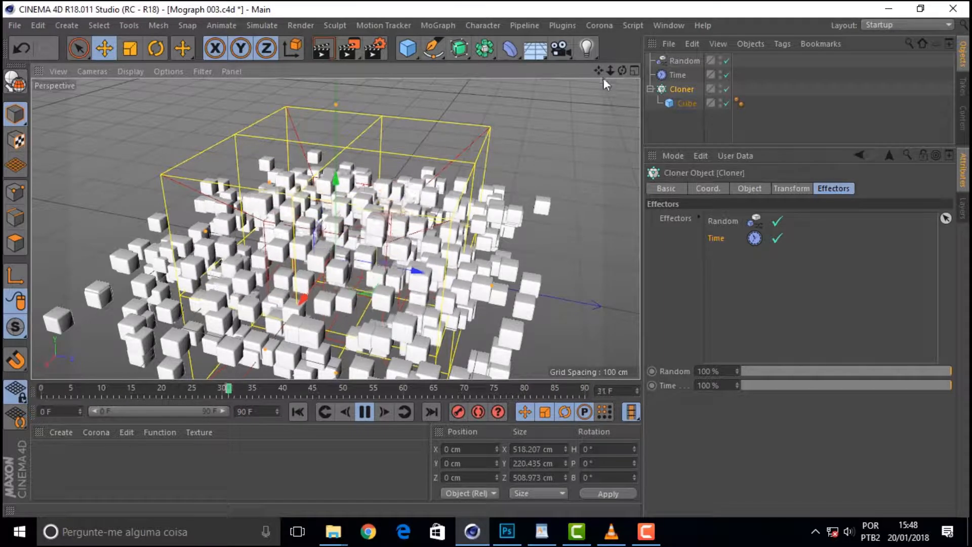
pyautogui.moveTo(624, 71)
pyautogui.mouseDown()
pyautogui.moveTo(624, 54)
pyautogui.moveTo(625, 75)
pyautogui.mouseUp()
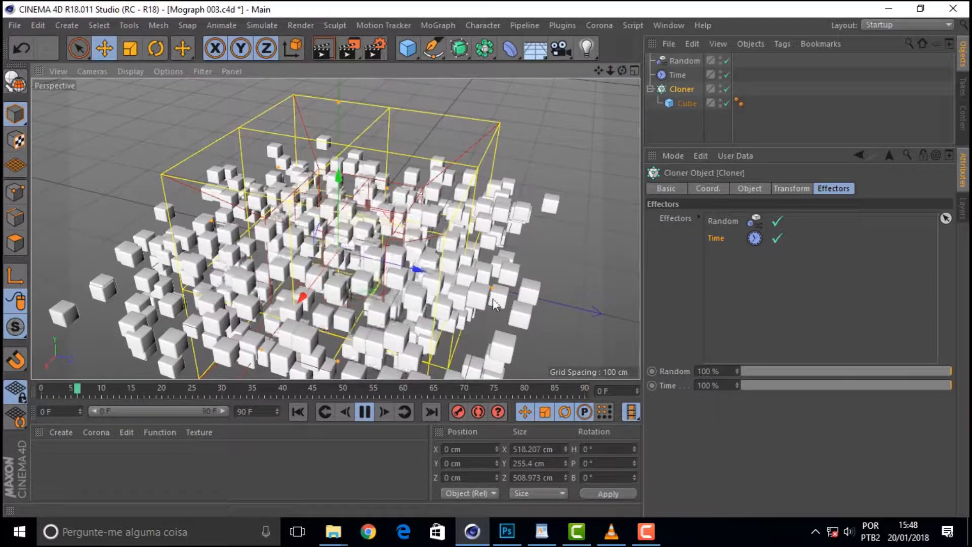
pyautogui.moveTo(622, 69)
pyautogui.mouseDown()
pyautogui.moveTo(622, 58)
pyautogui.moveTo(621, 71)
pyautogui.mouseUp()
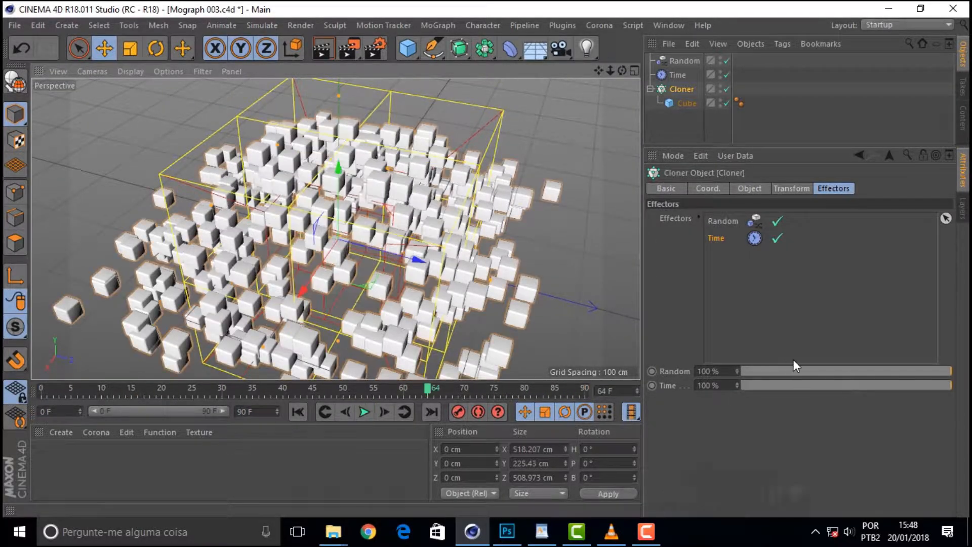
# Turn off the Random effector's Position transform and play the animation.
pyautogui.click(680, 63)
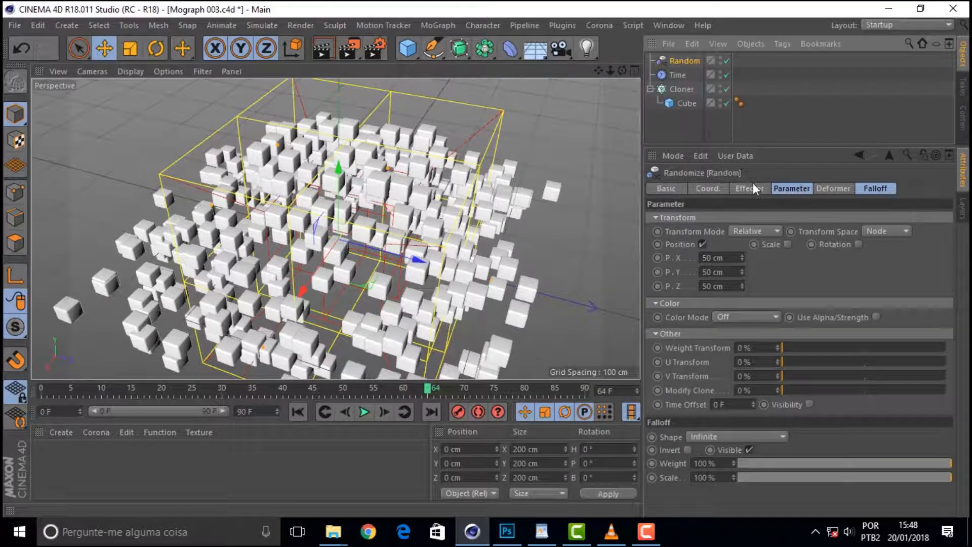
pyautogui.click(702, 244)
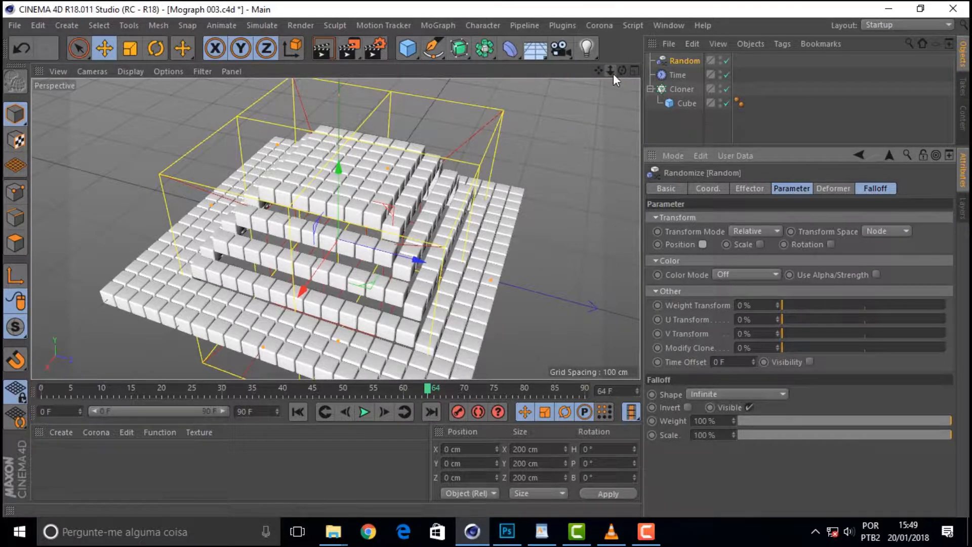
pyautogui.click(364, 411)
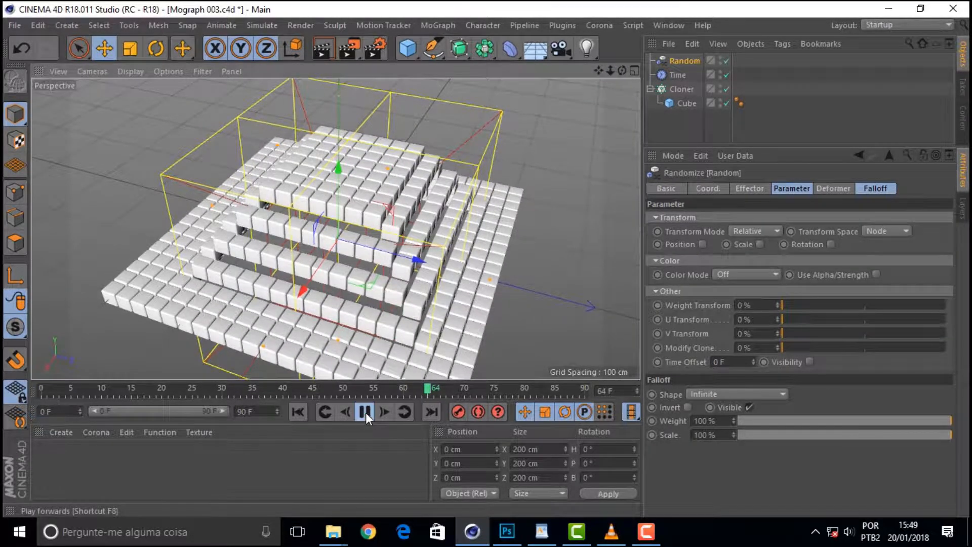
# Set the Random effector's Weight Transform to 53% and watch the animated cubes from several angles.
pyautogui.moveTo(782, 305); pyautogui.dragTo(844, 306)
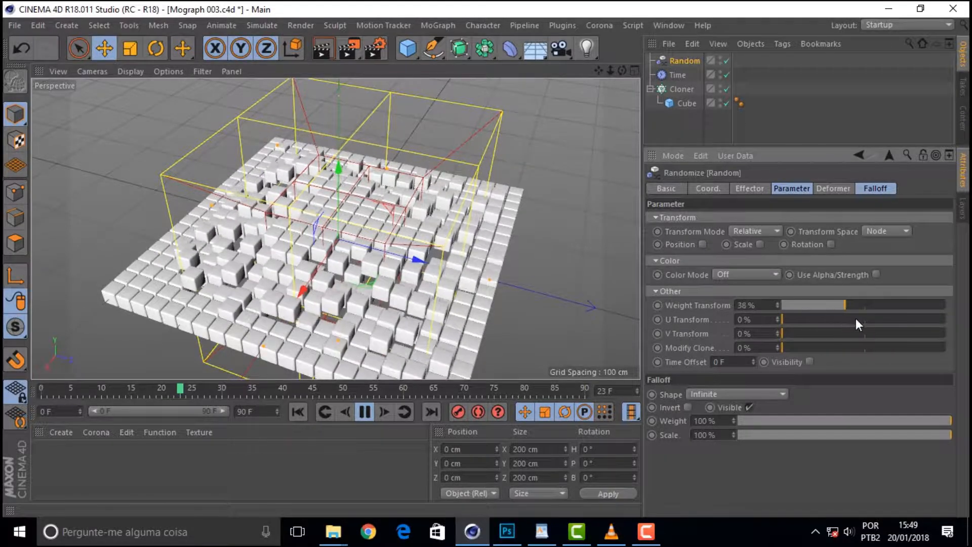
pyautogui.click(889, 305)
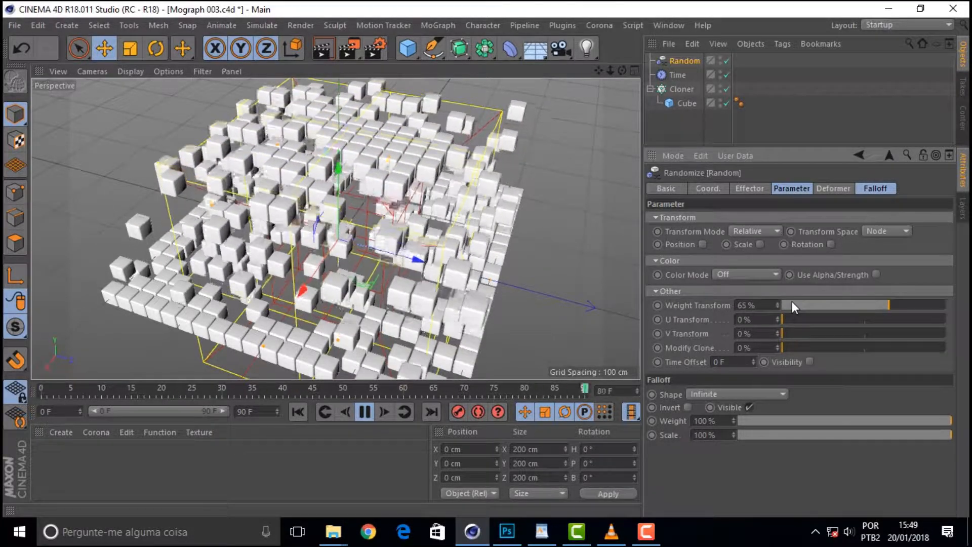
pyautogui.moveTo(622, 70)
pyautogui.mouseDown()
pyautogui.moveTo(607, 70)
pyautogui.moveTo(622, 65)
pyautogui.mouseUp()
pyautogui.moveTo(891, 306); pyautogui.dragTo(870, 303)
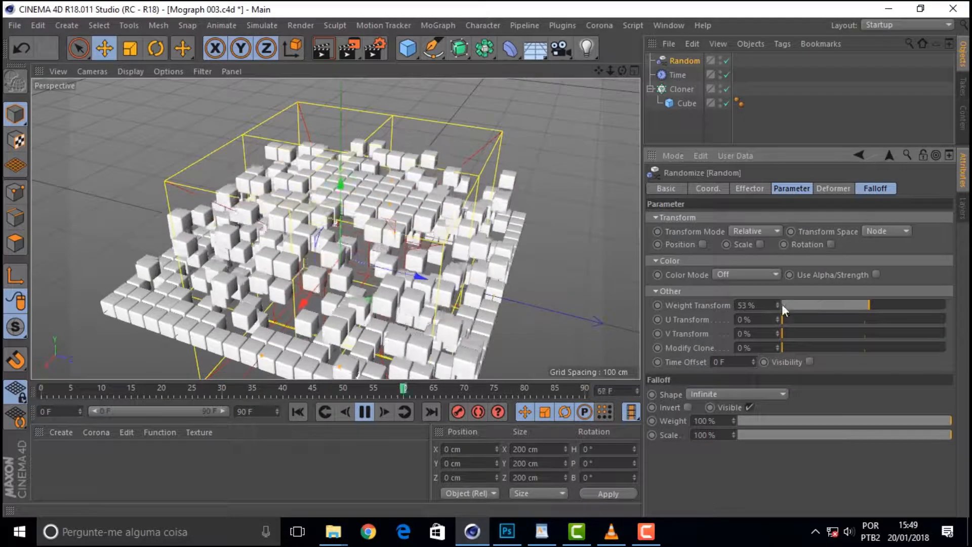
pyautogui.moveTo(622, 70); pyautogui.dragTo(557, 47)
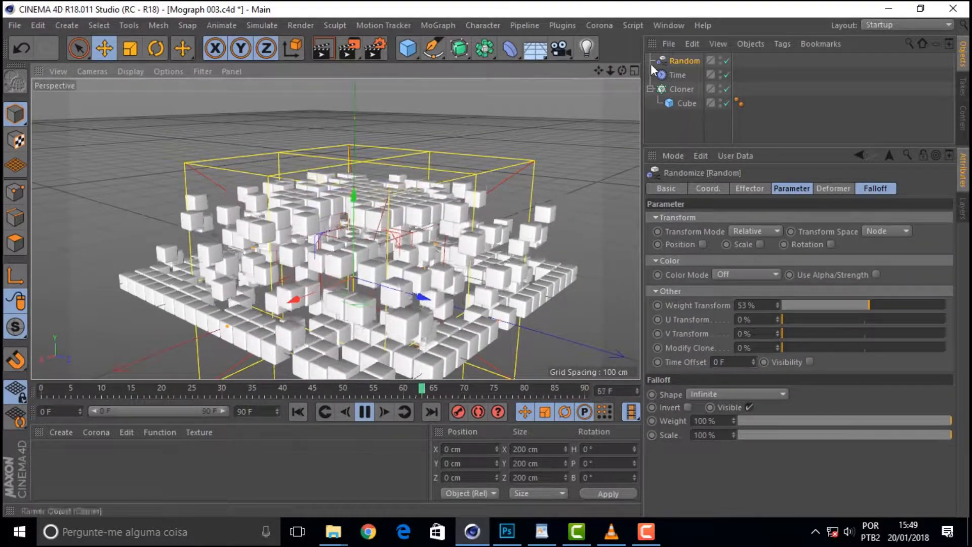
pyautogui.moveTo(622, 71)
pyautogui.mouseDown()
pyautogui.moveTo(622, 146)
pyautogui.moveTo(622, 91)
pyautogui.moveTo(621, 121)
pyautogui.moveTo(603, 97)
pyautogui.moveTo(620, 48)
pyautogui.moveTo(605, 72)
pyautogui.mouseUp()
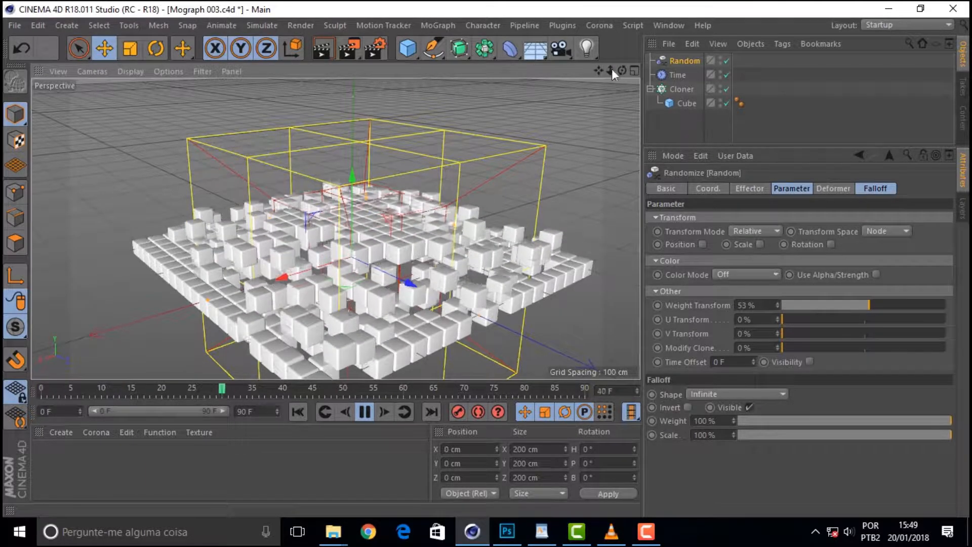
pyautogui.moveTo(622, 69); pyautogui.dragTo(632, 89)
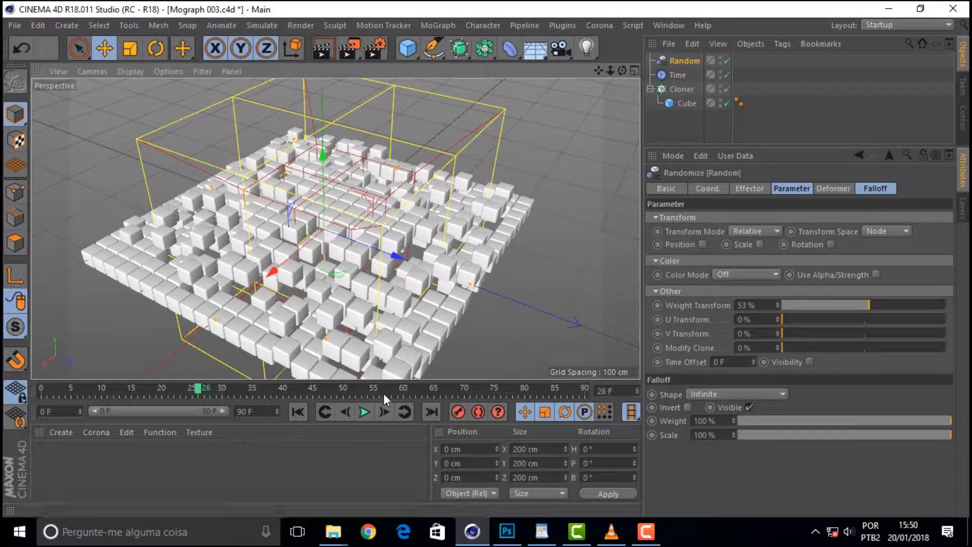
pyautogui.click(363, 412)
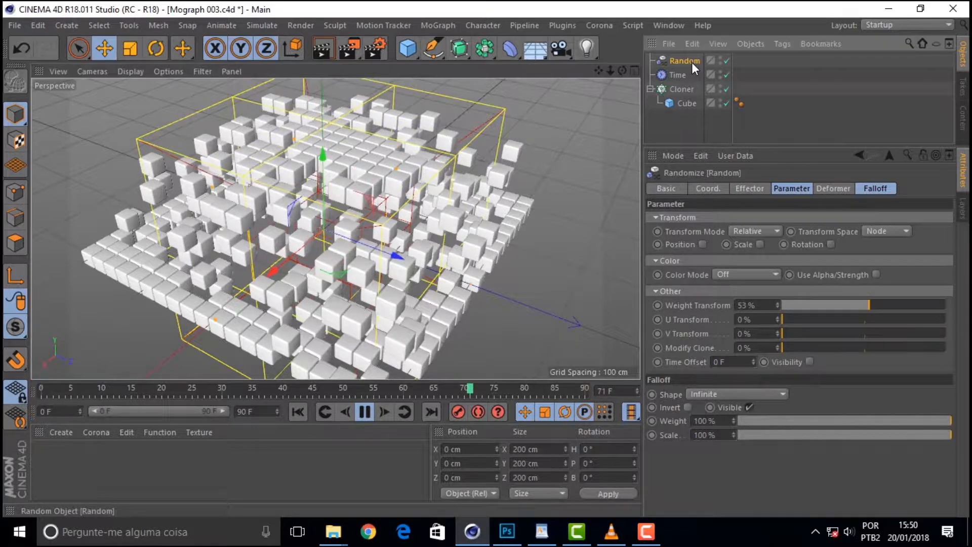
# Set the Random effector's falloff shape to Box.
pyautogui.click(878, 190)
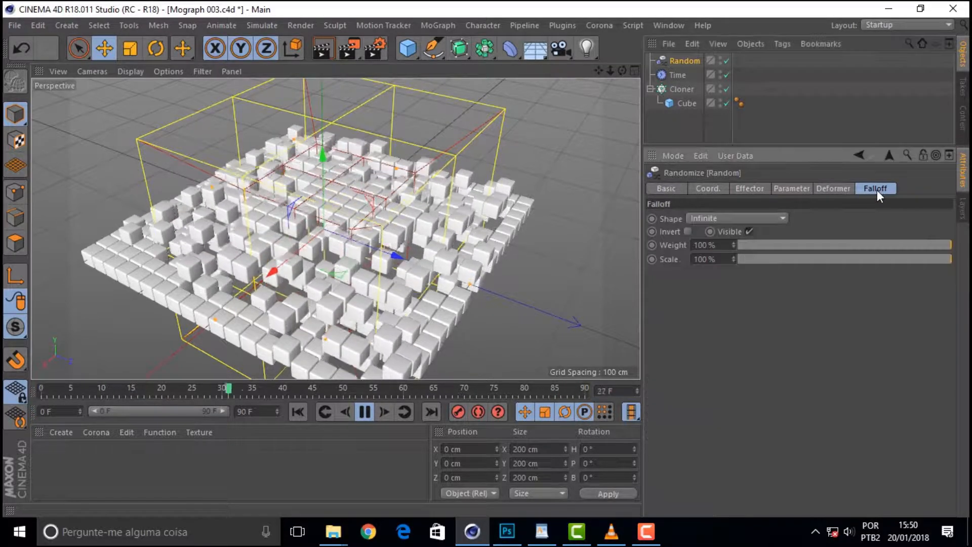
pyautogui.click(776, 219)
pyautogui.click(736, 246)
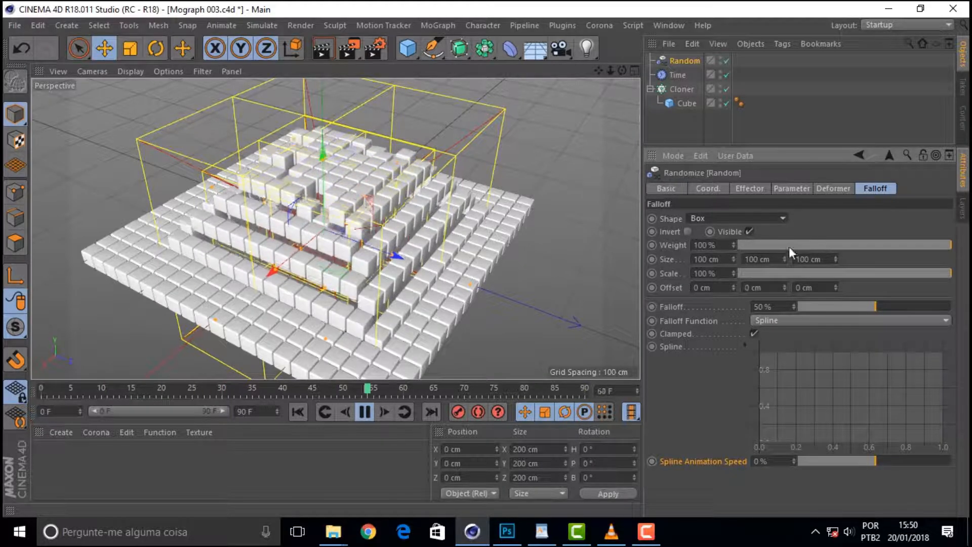
pyautogui.click(677, 75)
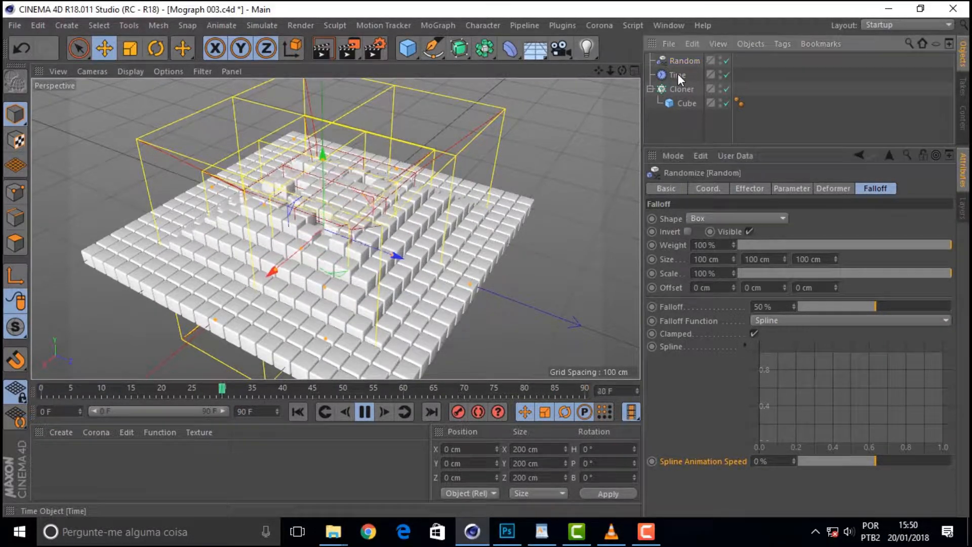
pyautogui.click(695, 61)
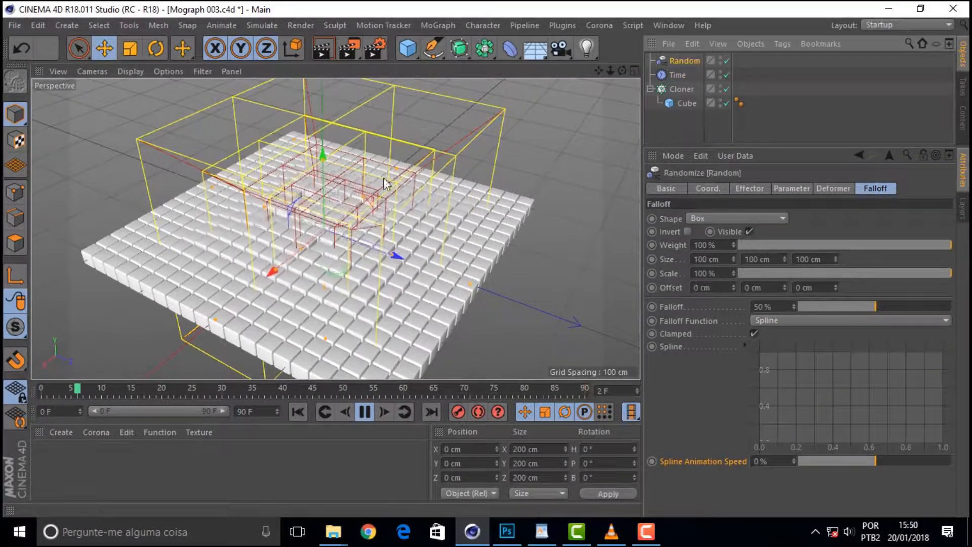
# Set the Random effector's box falloff scale to 150% and view the animated cubes from above and the side.
pyautogui.moveTo(622, 71); pyautogui.dragTo(607, 138)
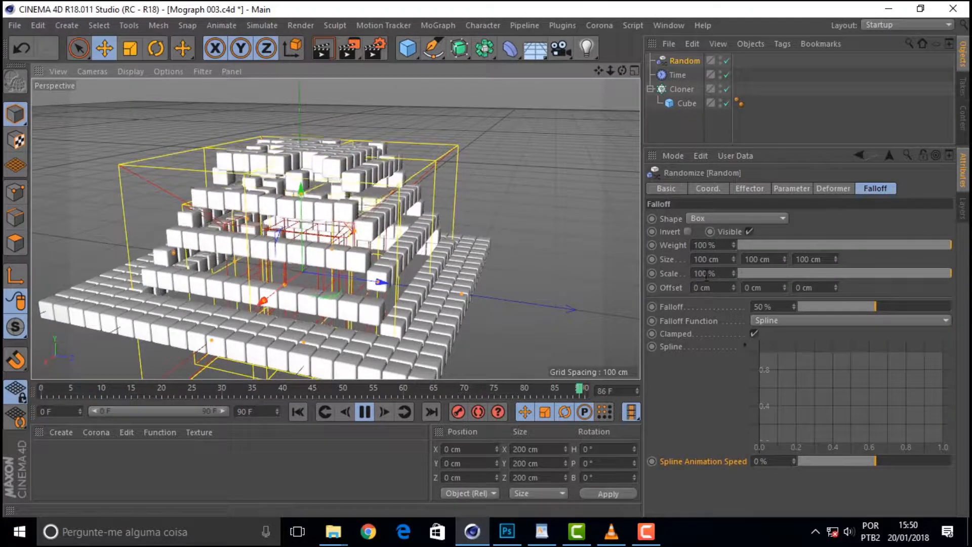
pyautogui.moveTo(709, 273); pyautogui.dragTo(632, 272)
pyautogui.write('150')
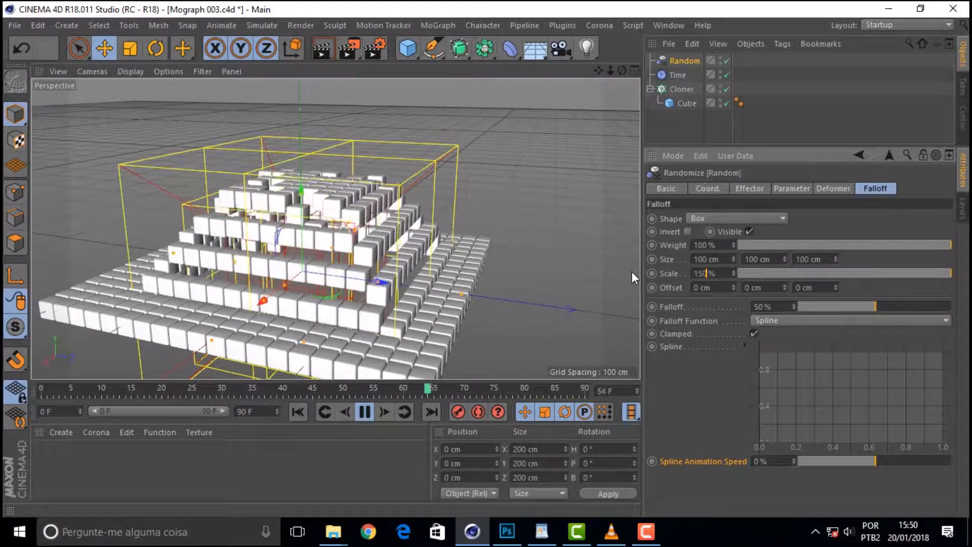
pyautogui.press('Return')
pyautogui.moveTo(623, 71); pyautogui.dragTo(578, 425)
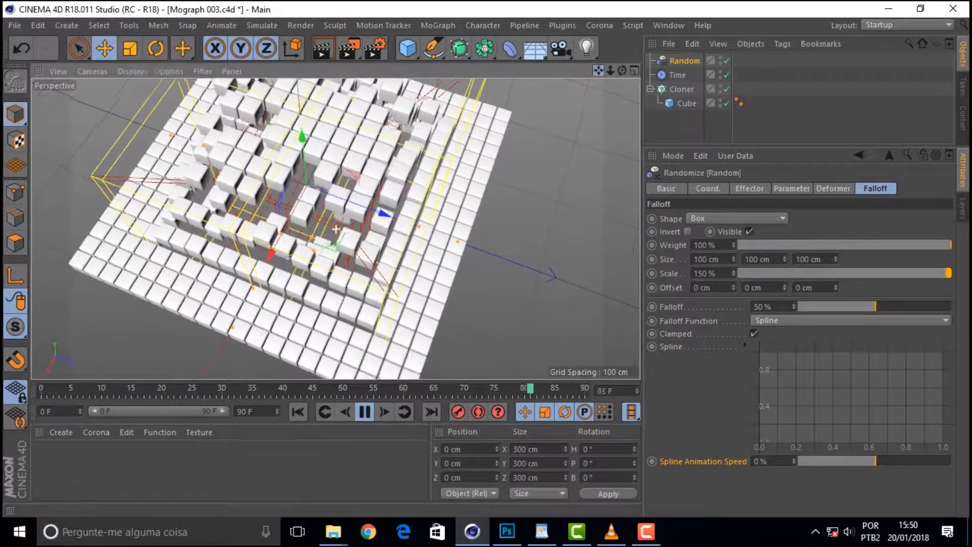
pyautogui.moveTo(622, 70); pyautogui.dragTo(590, 141)
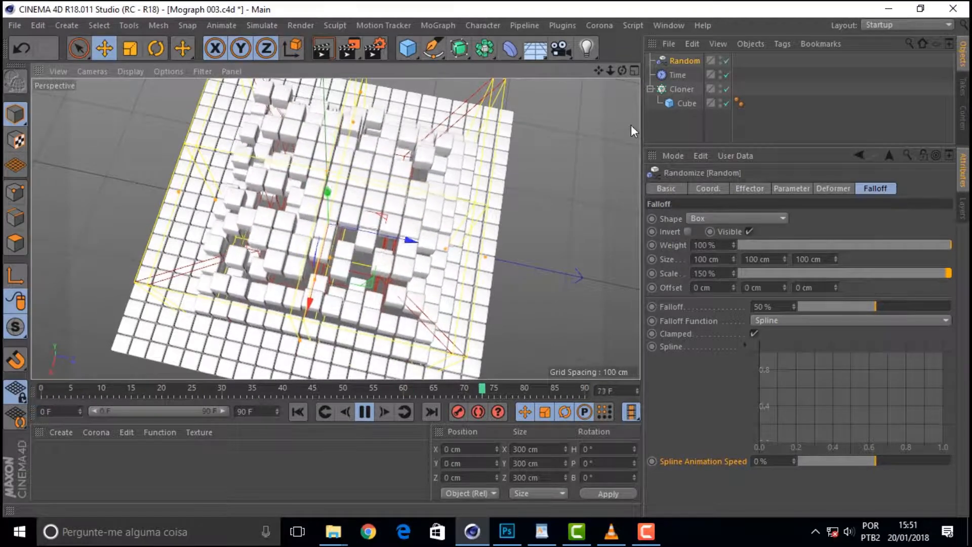
pyautogui.moveTo(621, 69); pyautogui.dragTo(592, 51)
pyautogui.keyDown('alt'); pyautogui.moveTo(534, 265); pyautogui.dragTo(531, 261); pyautogui.keyUp('alt')
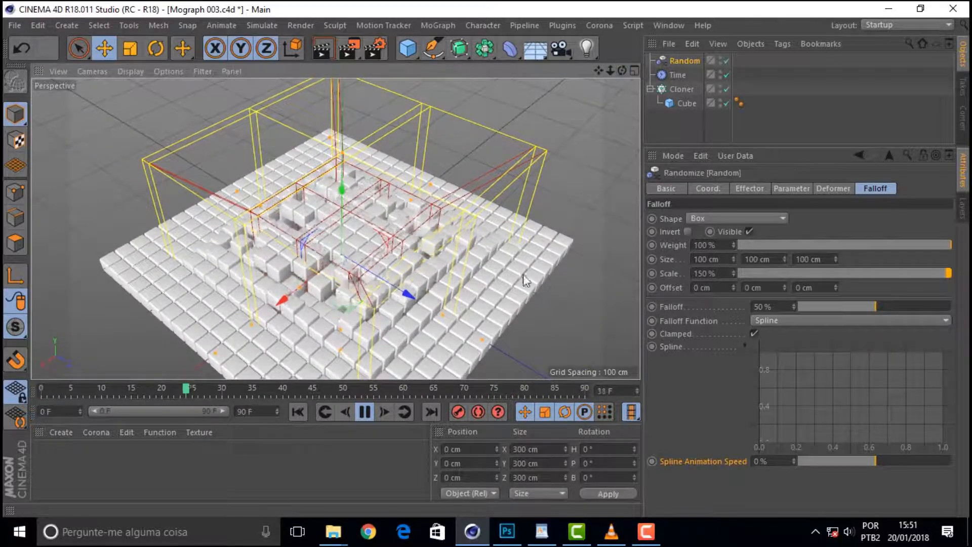